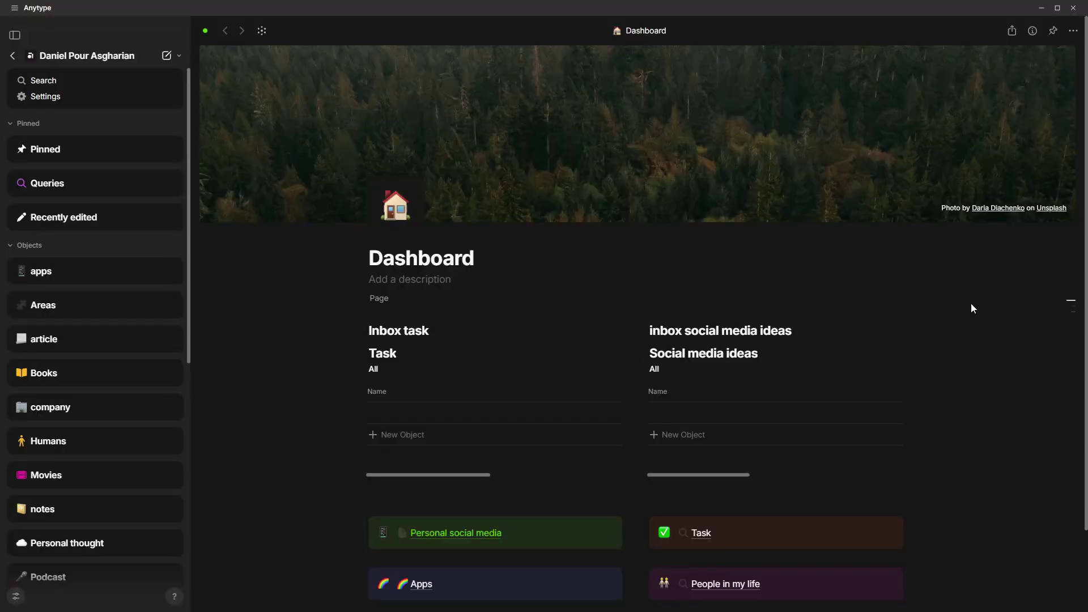
Step: From the Dashboard, open the My anytype space script via Personal social media and Social media scripts
scroll(752, 236, down, 3)
scroll(789, 248, up, 2)
scroll(789, 248, up, 1)
scroll(711, 232, down, 1)
scroll(711, 232, down, 2)
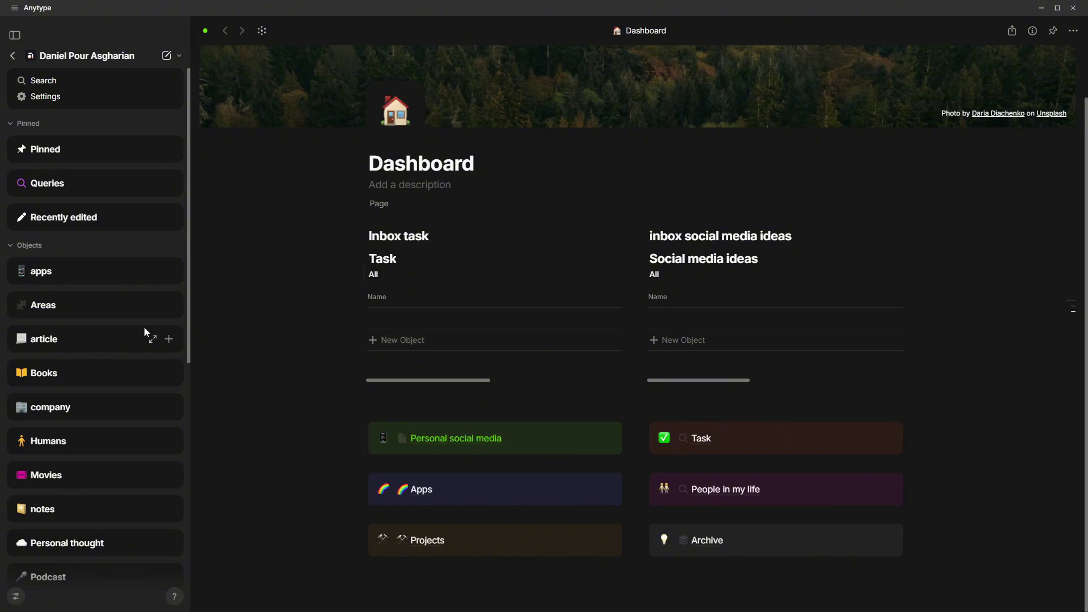
click(464, 441)
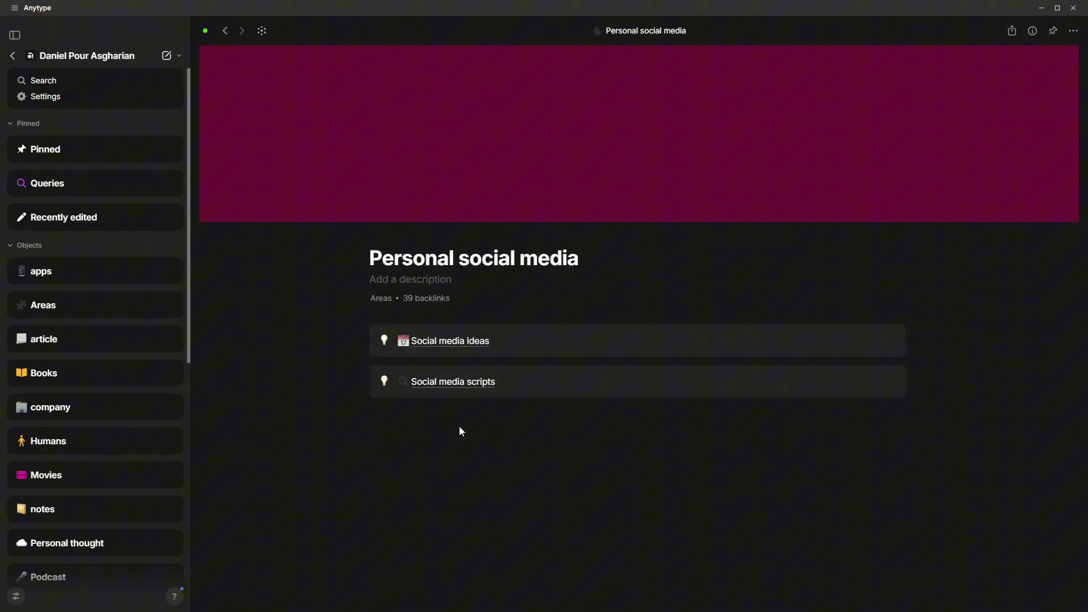
drag(438, 342, 457, 397)
click(462, 386)
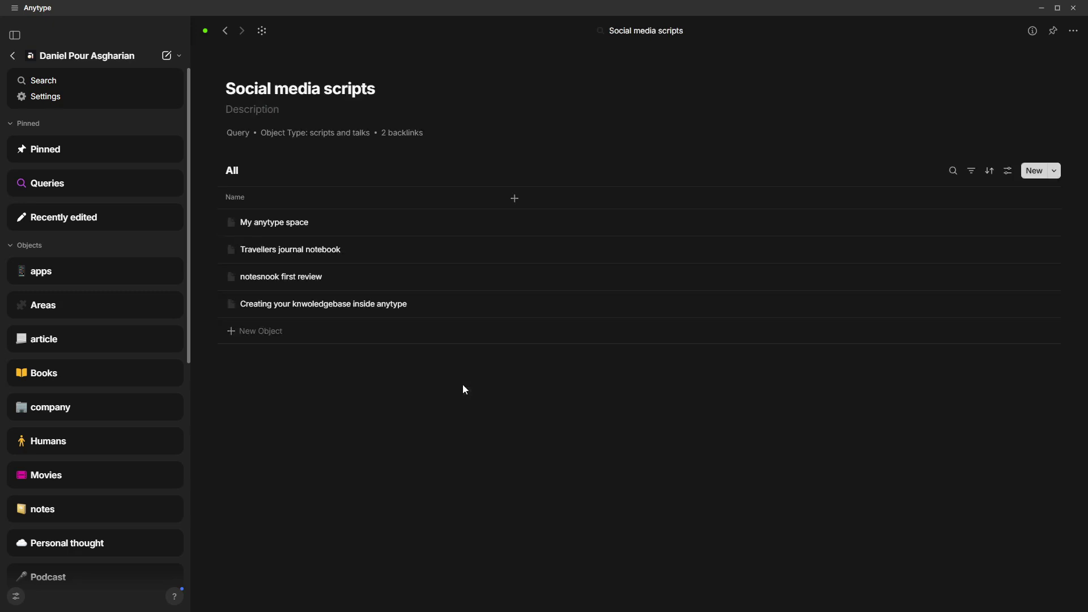
click(284, 225)
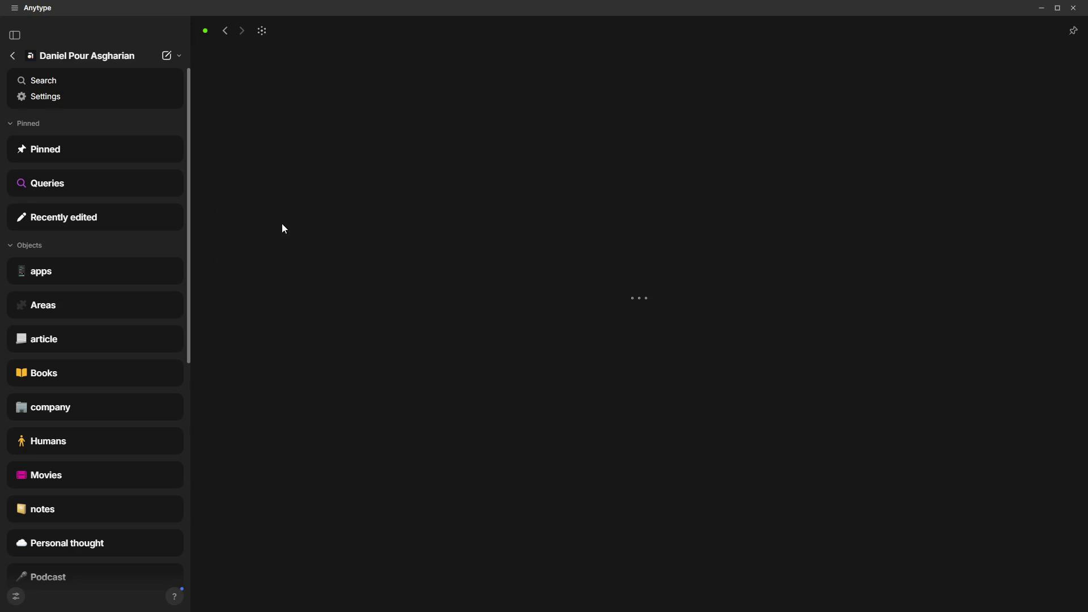
Step: Go back, view the Social media ideas query, then return to the Dashboard
click(225, 32)
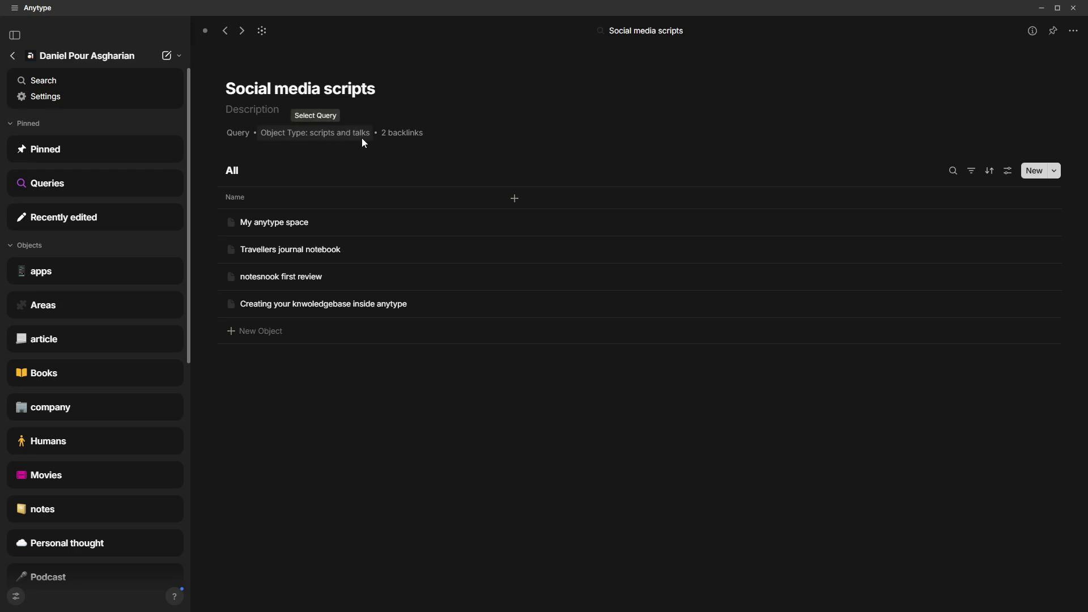
click(224, 32)
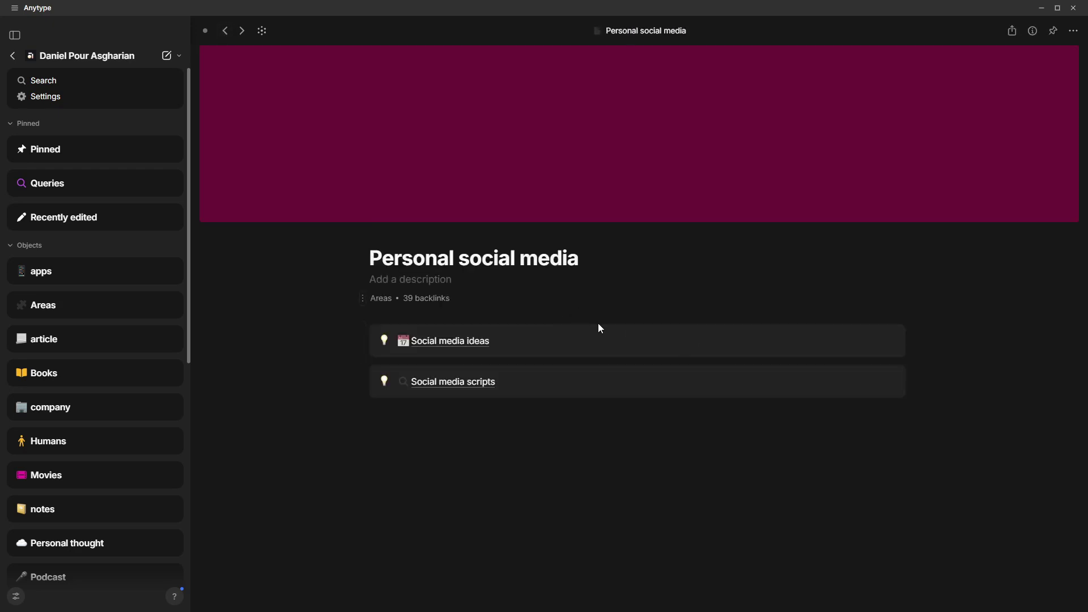
click(471, 340)
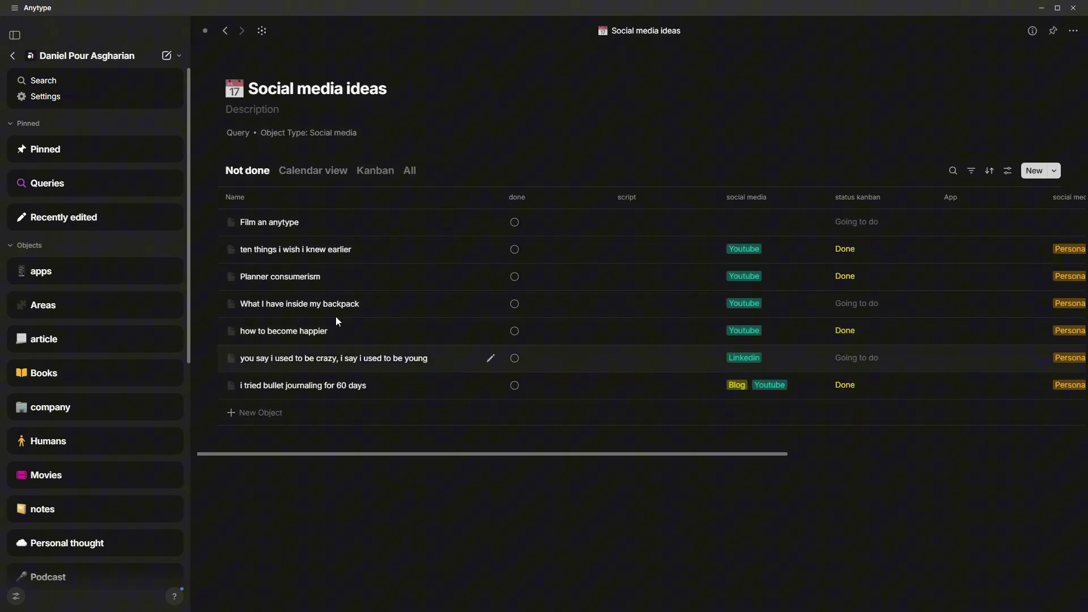
click(224, 31)
click(225, 32)
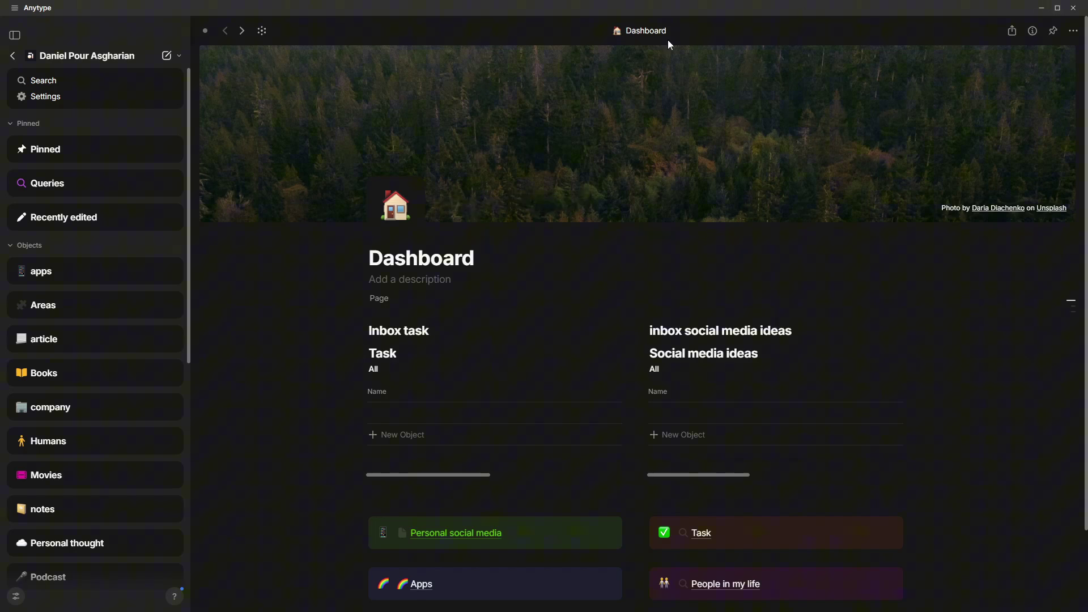
Step: Scroll through the Dashboard to review its contents
scroll(232, 258, down, 1)
mouse_move(507, 185)
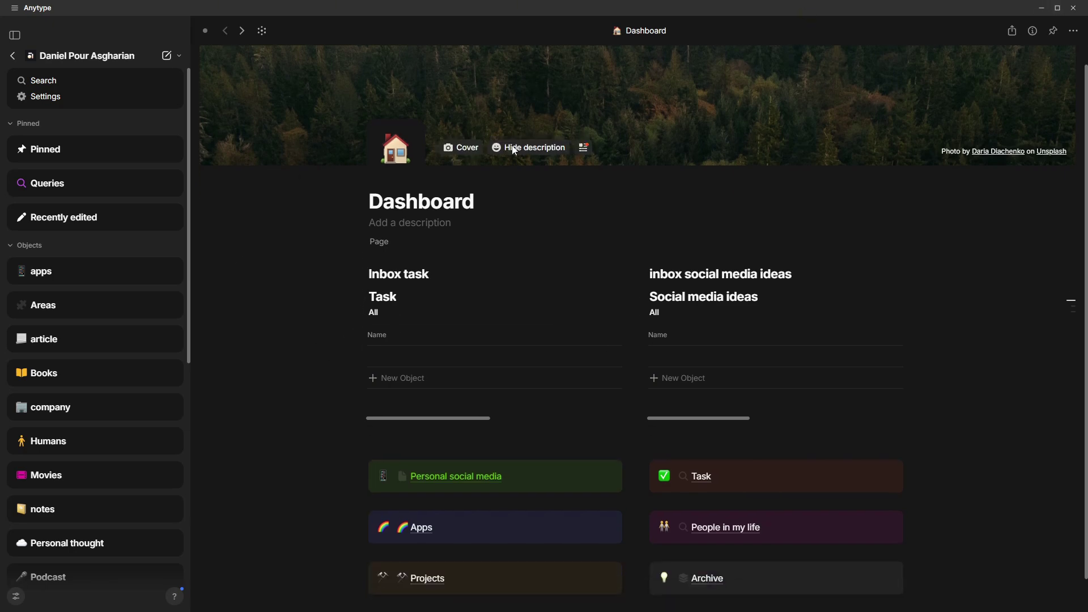
scroll(675, 136, down, 1)
scroll(827, 136, up, 2)
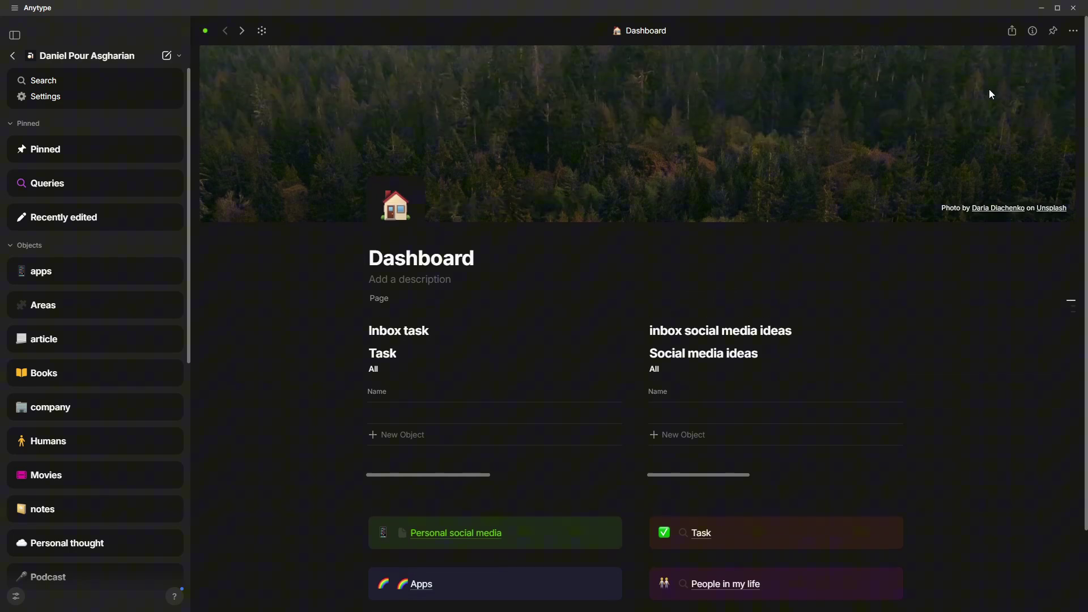
scroll(850, 262, down, 1)
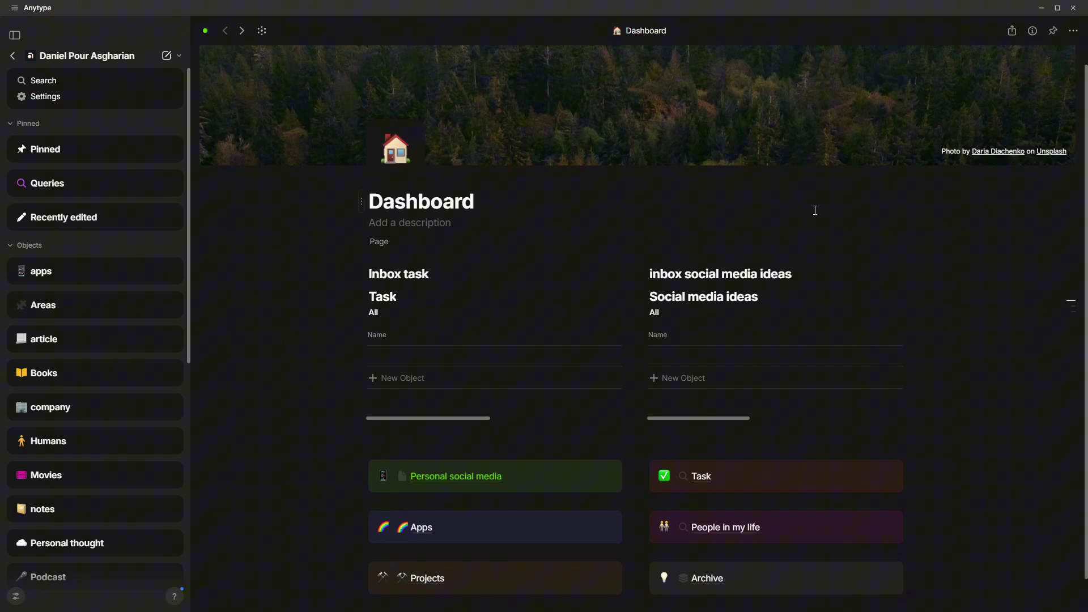
scroll(709, 221, up, 1)
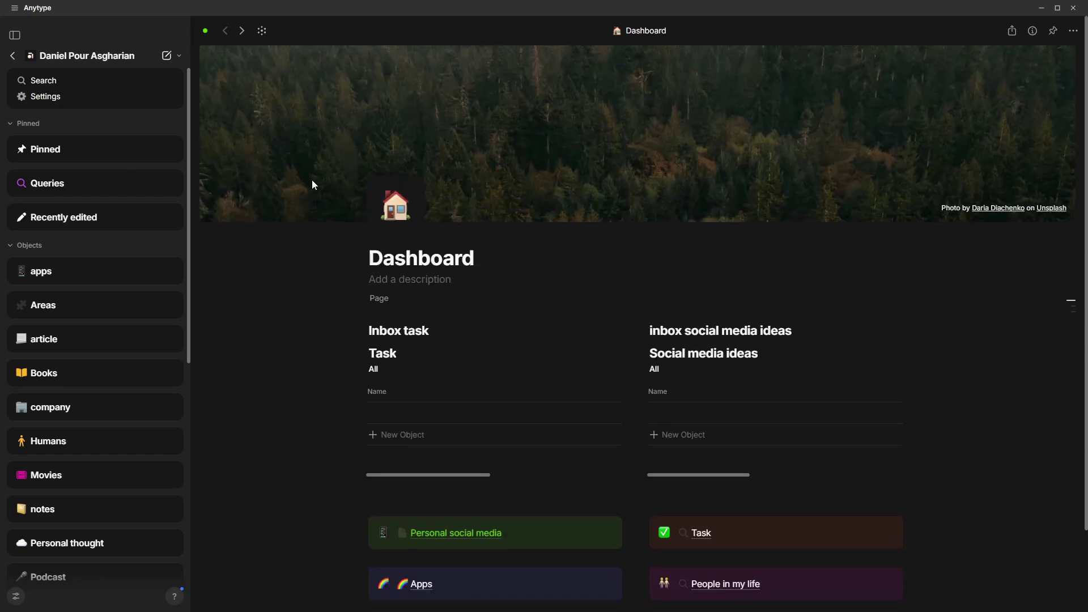
scroll(63, 222, down, 2)
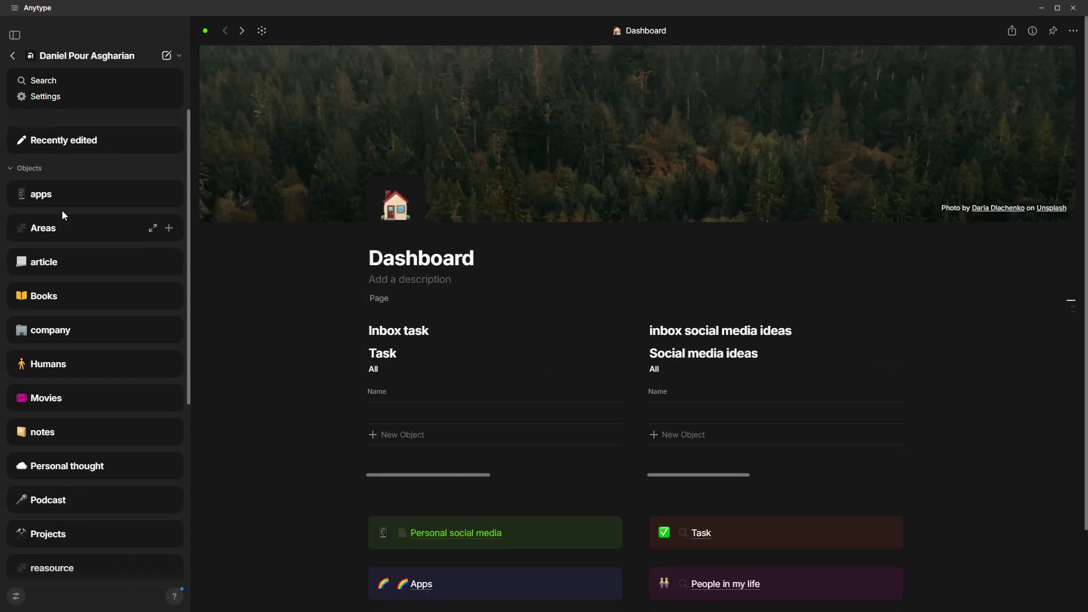
scroll(77, 224, up, 2)
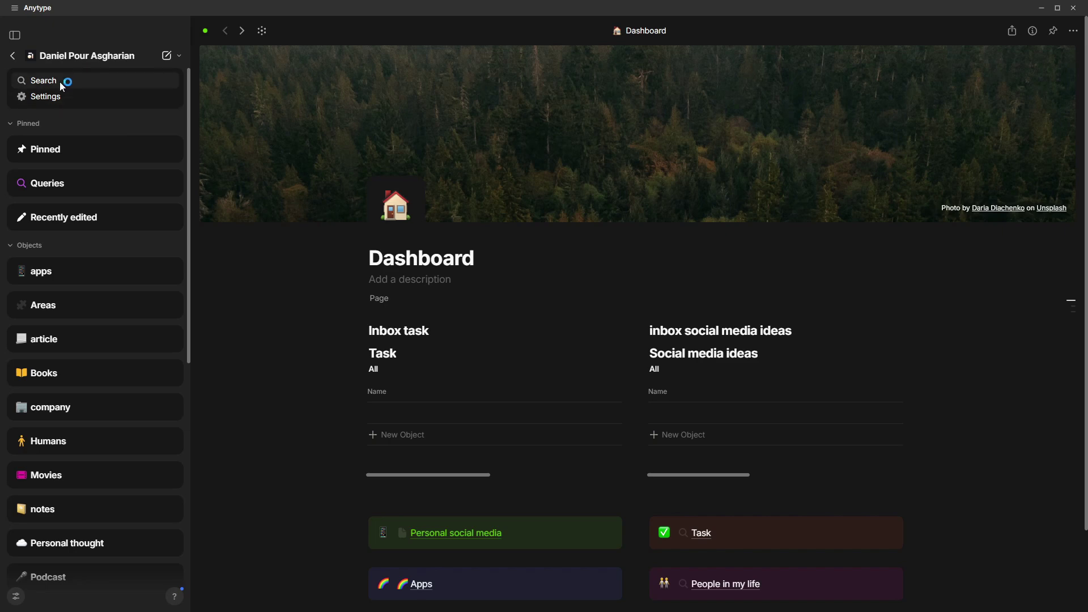
Step: Switch to the Chat space from the spaces list and scroll through it
click(13, 55)
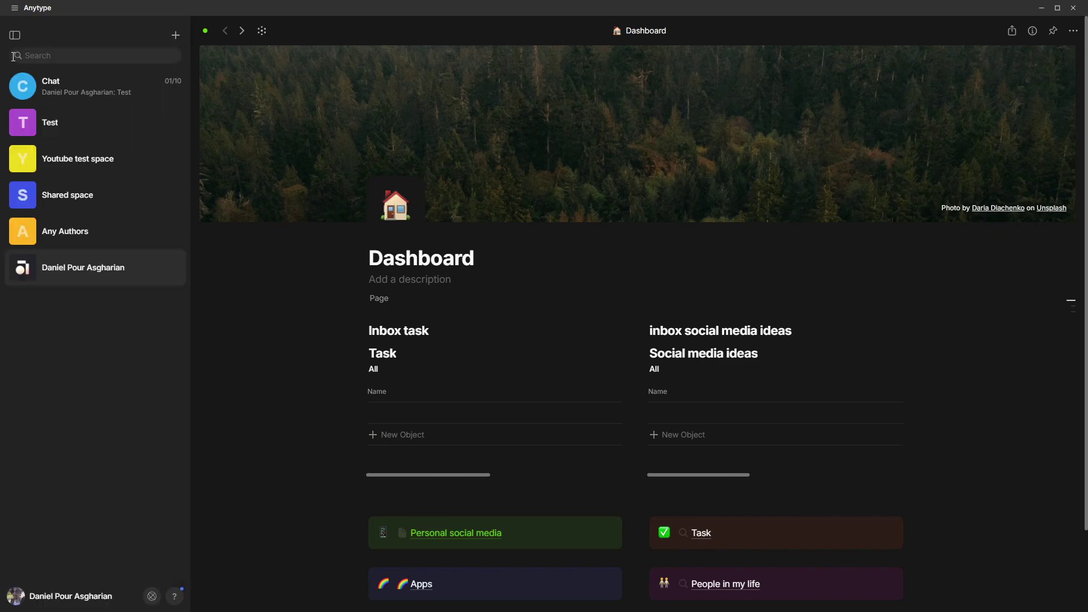
click(109, 75)
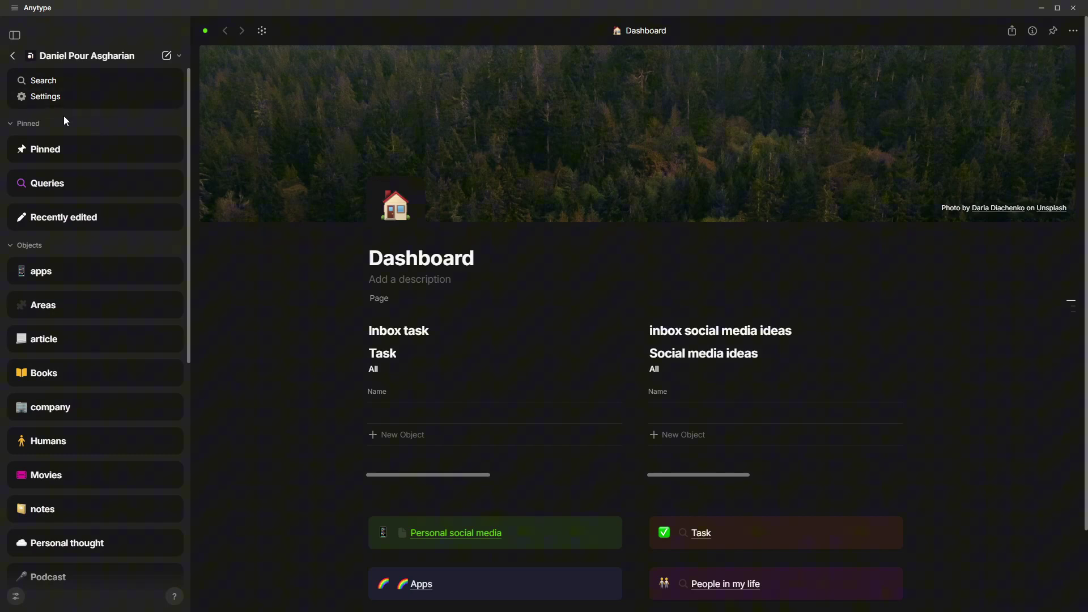
scroll(140, 206, down, 1)
scroll(348, 190, down, 1)
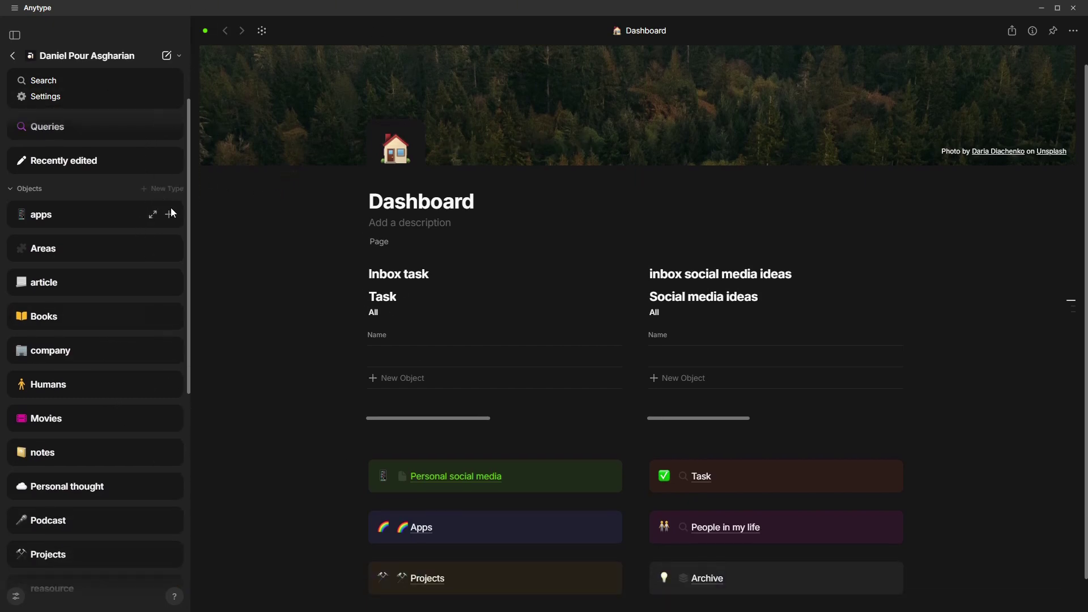
scroll(542, 319, down, 1)
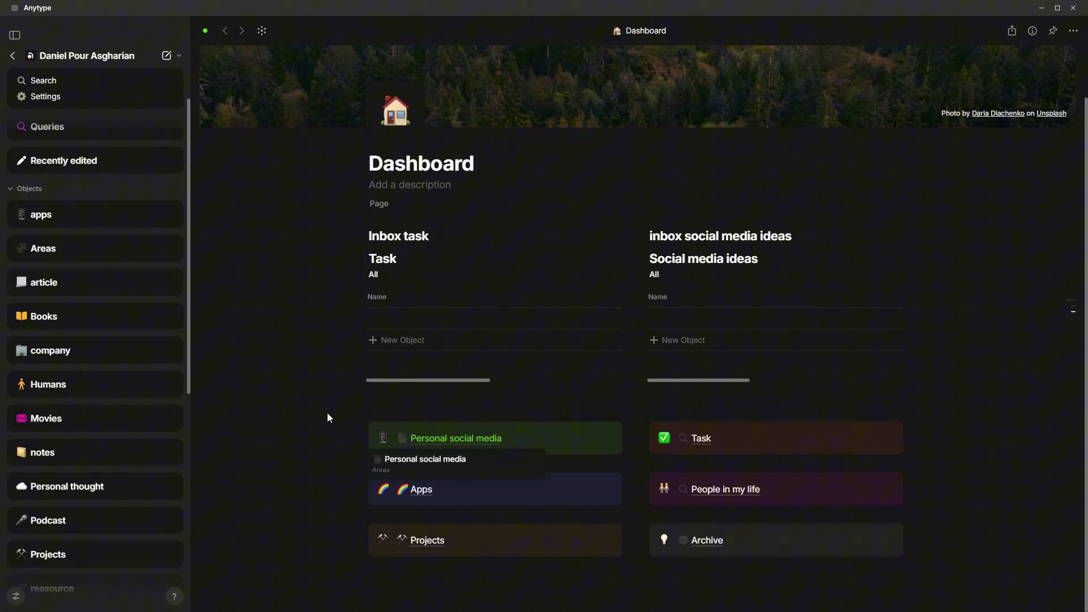
Step: Revisit Social media scripts from Personal social media, then show the graph of linked objects
click(447, 435)
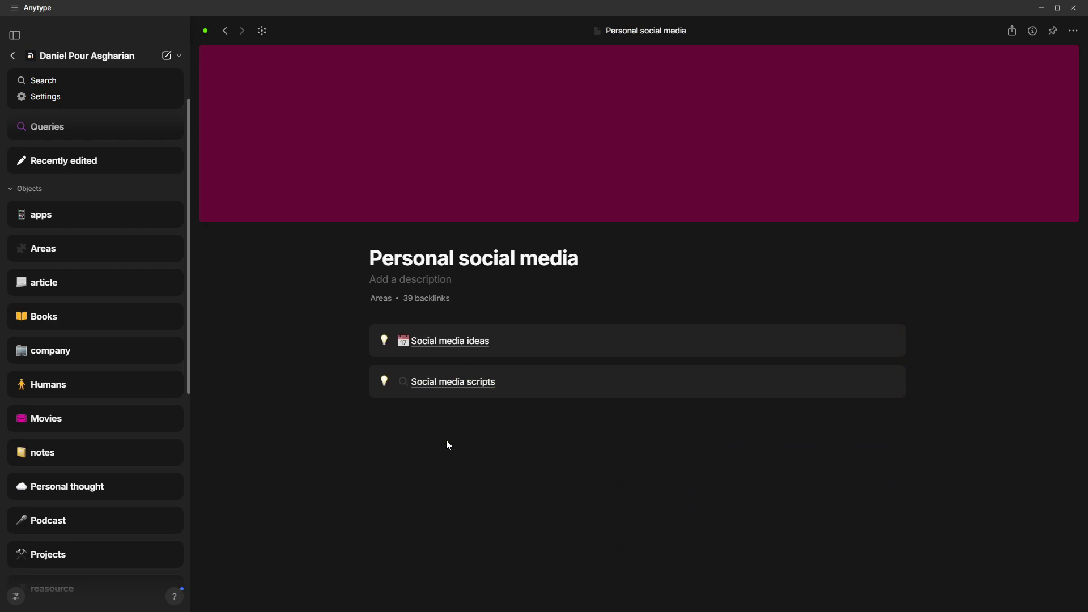
click(445, 383)
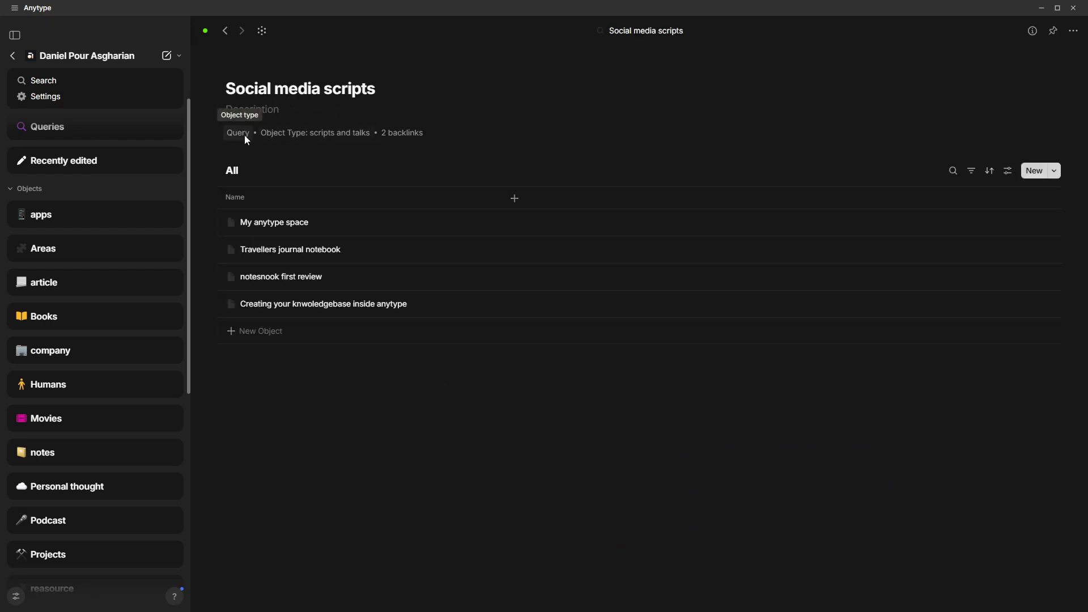
click(225, 35)
click(262, 30)
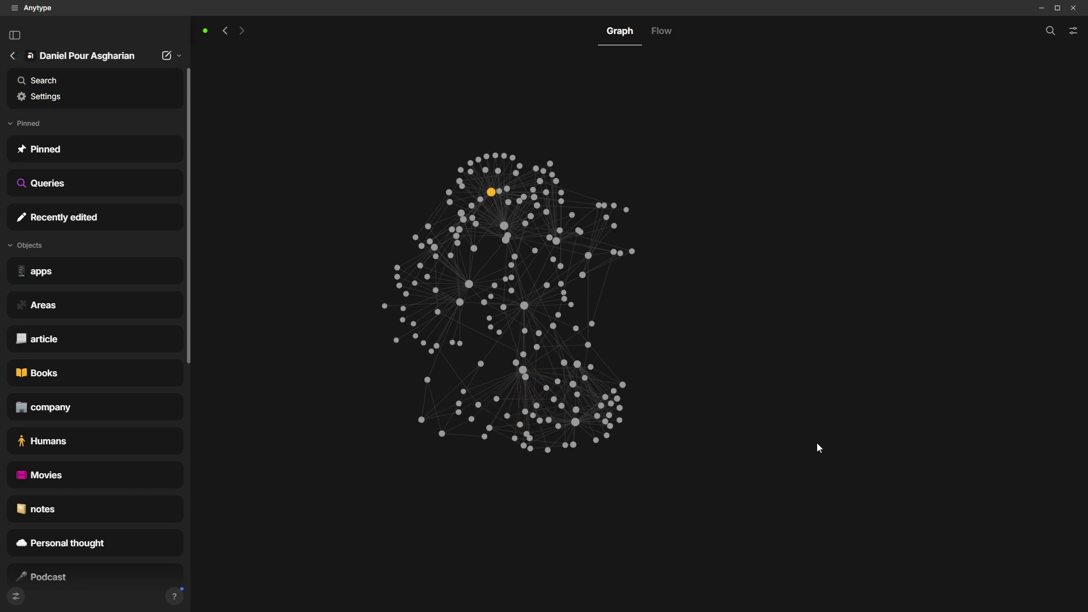
Step: Pick the personal space from the spaces list and scroll through its Dashboard's Task and Social media ideas sets
click(10, 57)
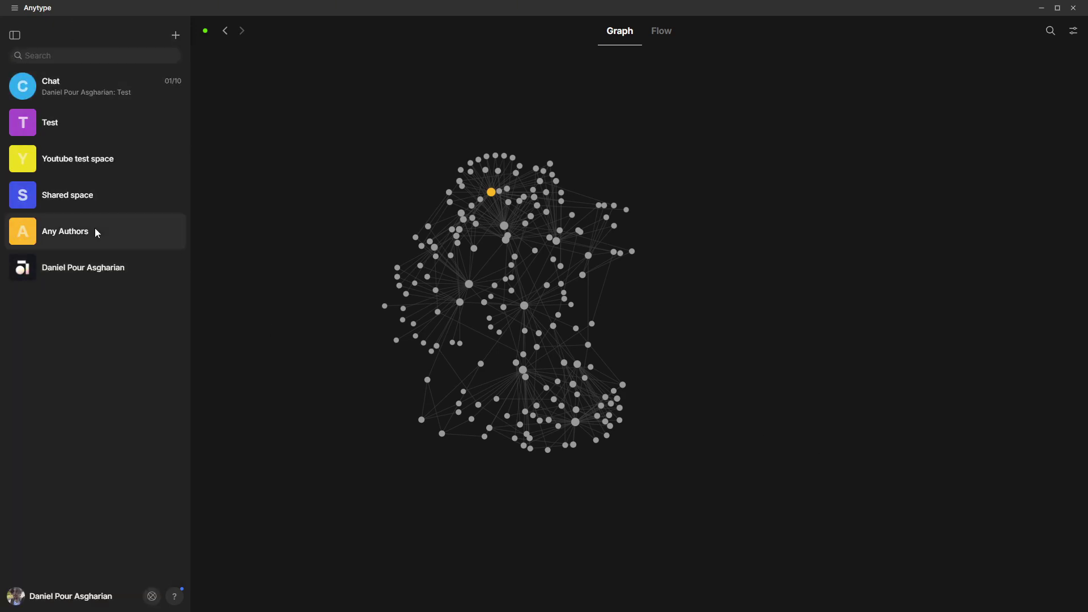
click(97, 267)
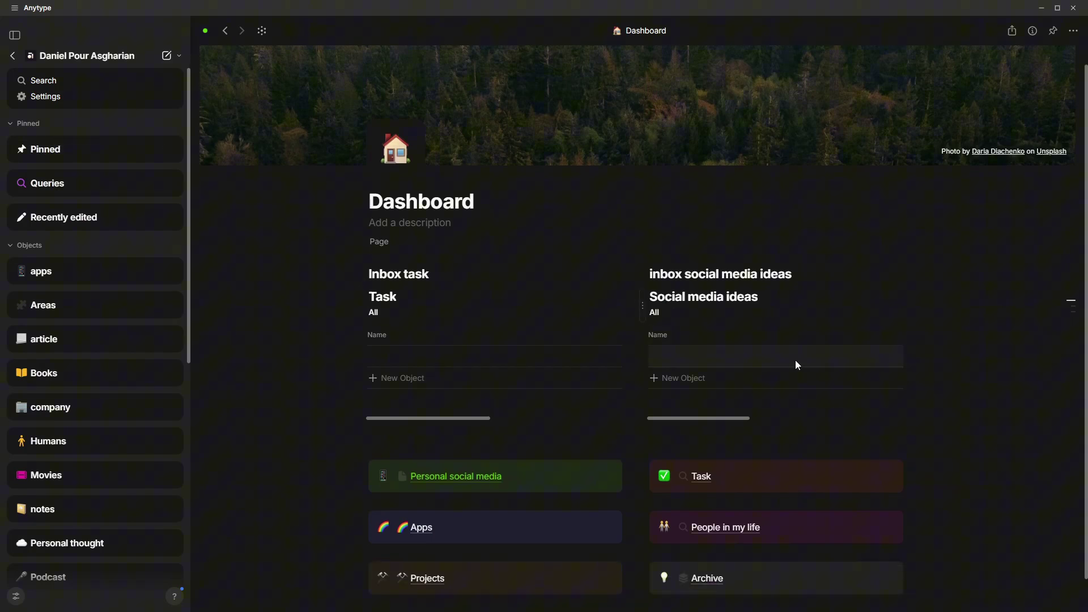
scroll(821, 335, down, 1)
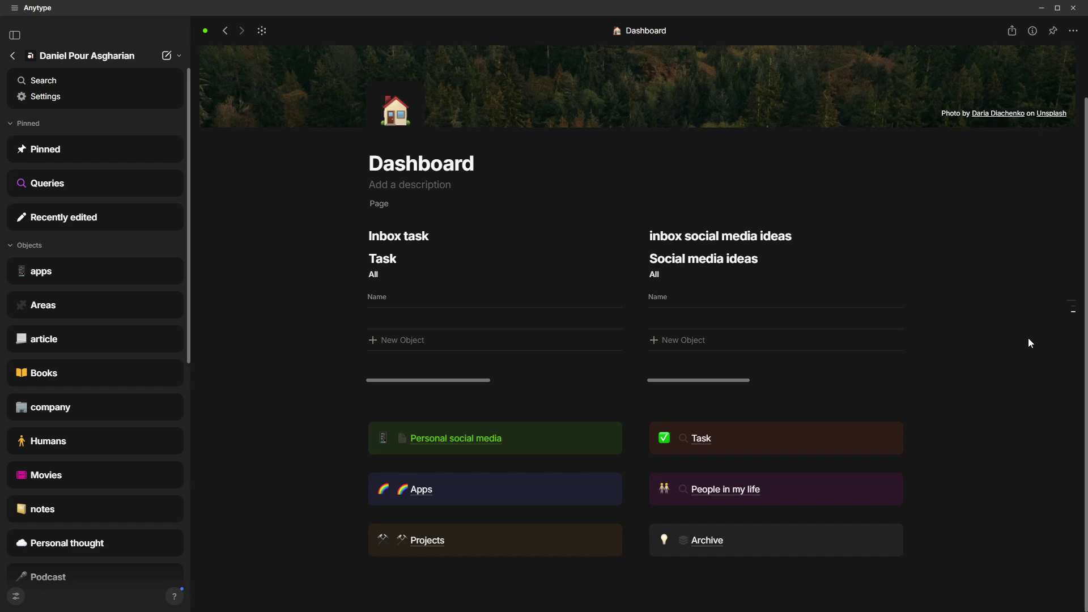
scroll(559, 411, up, 2)
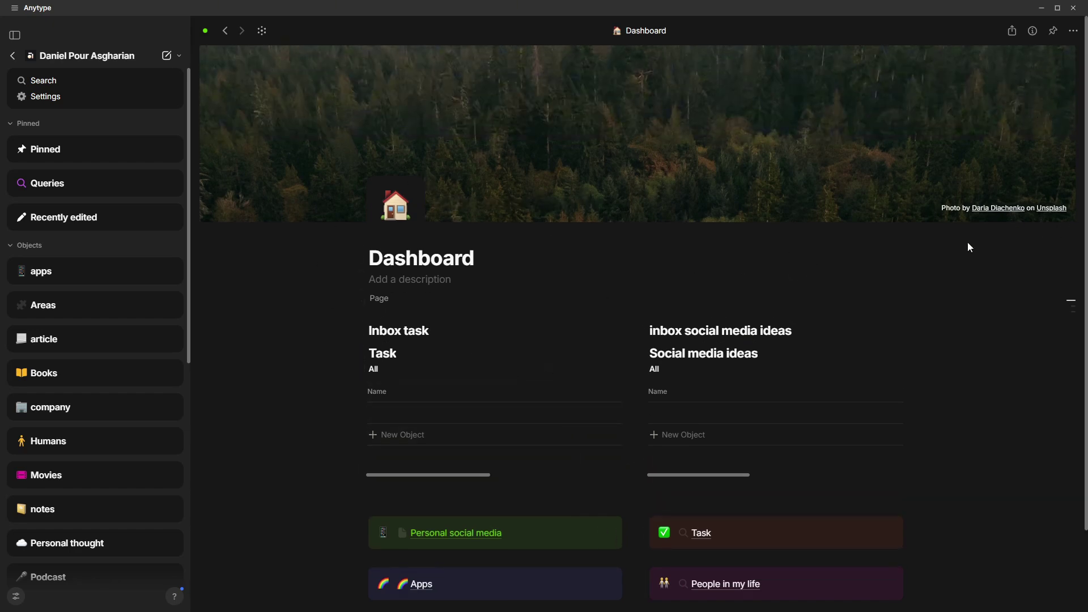
scroll(949, 254, down, 2)
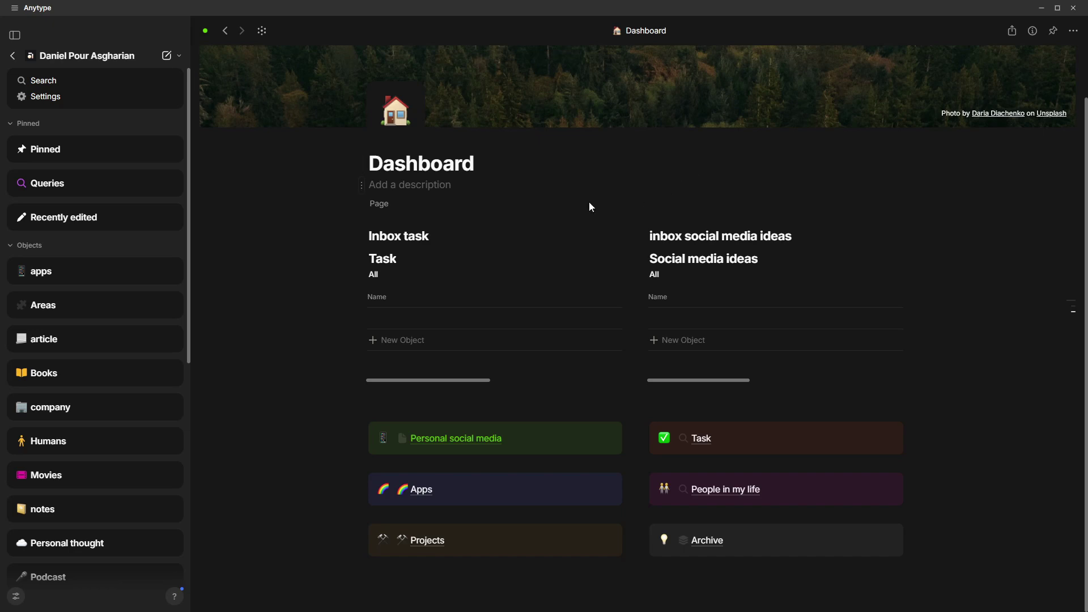
scroll(167, 270, down, 6)
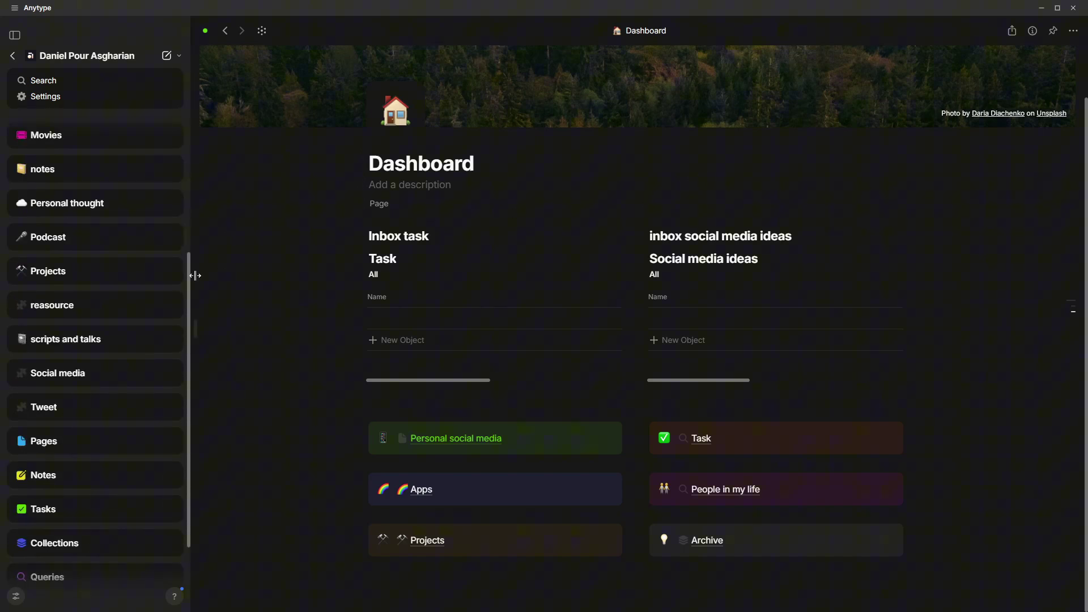
scroll(168, 308, down, 4)
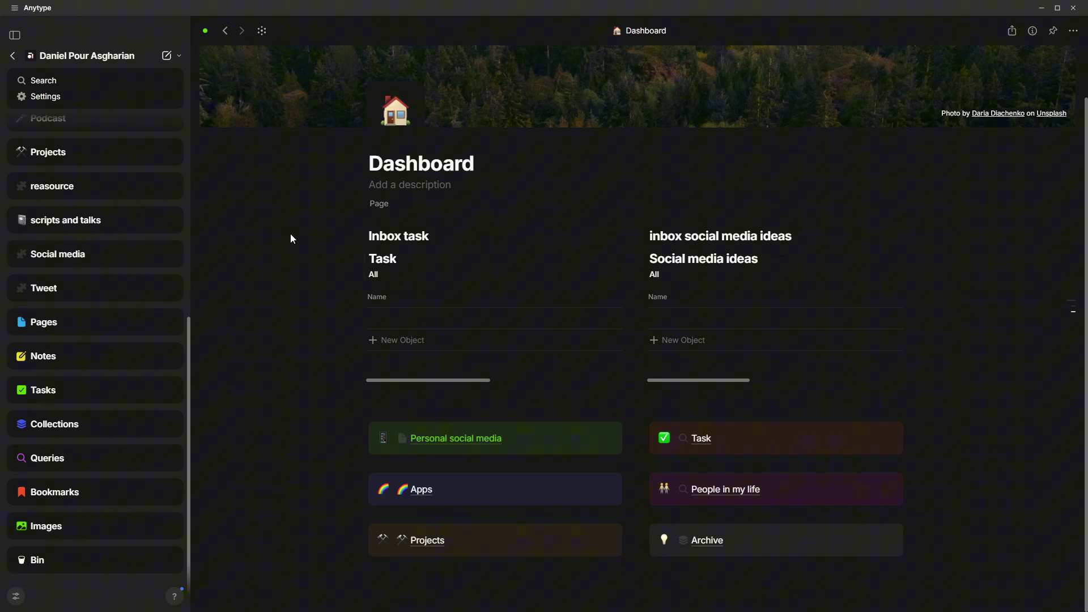
scroll(121, 176, up, 7)
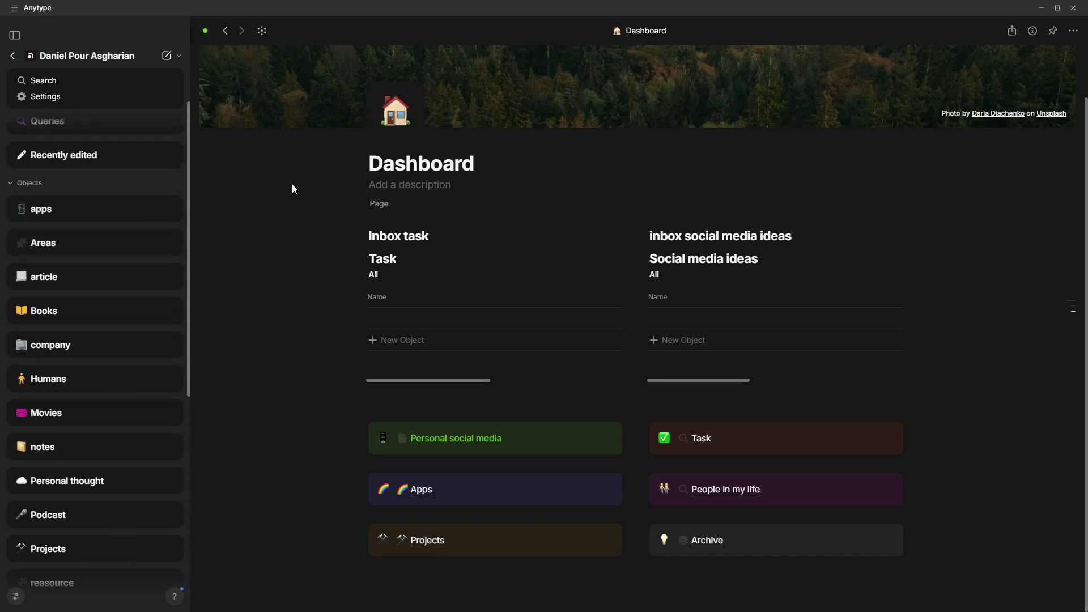
scroll(280, 209, up, 3)
scroll(962, 226, up, 3)
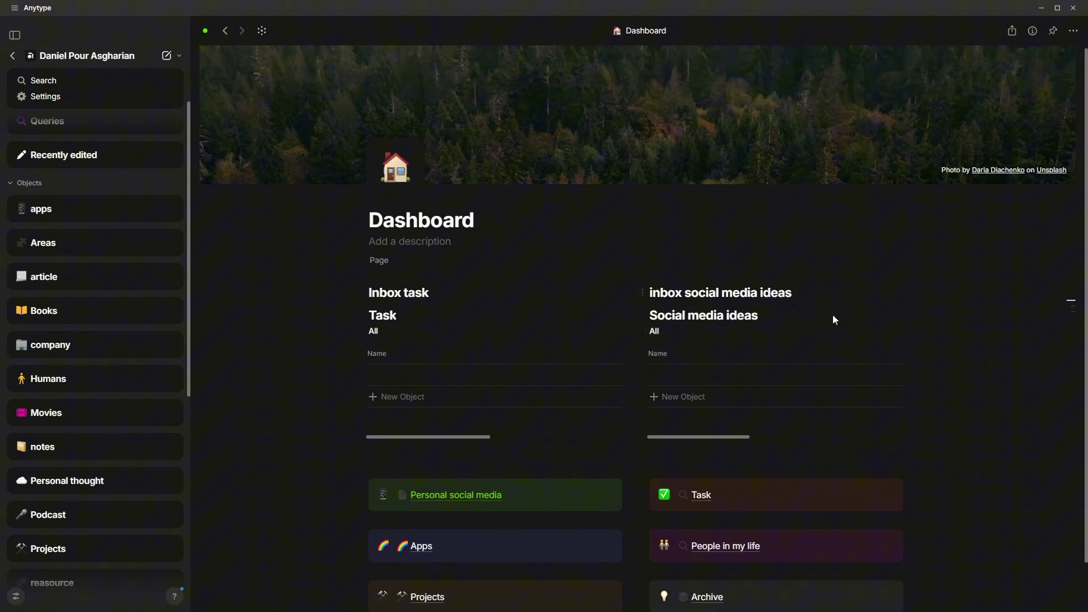
click(1011, 31)
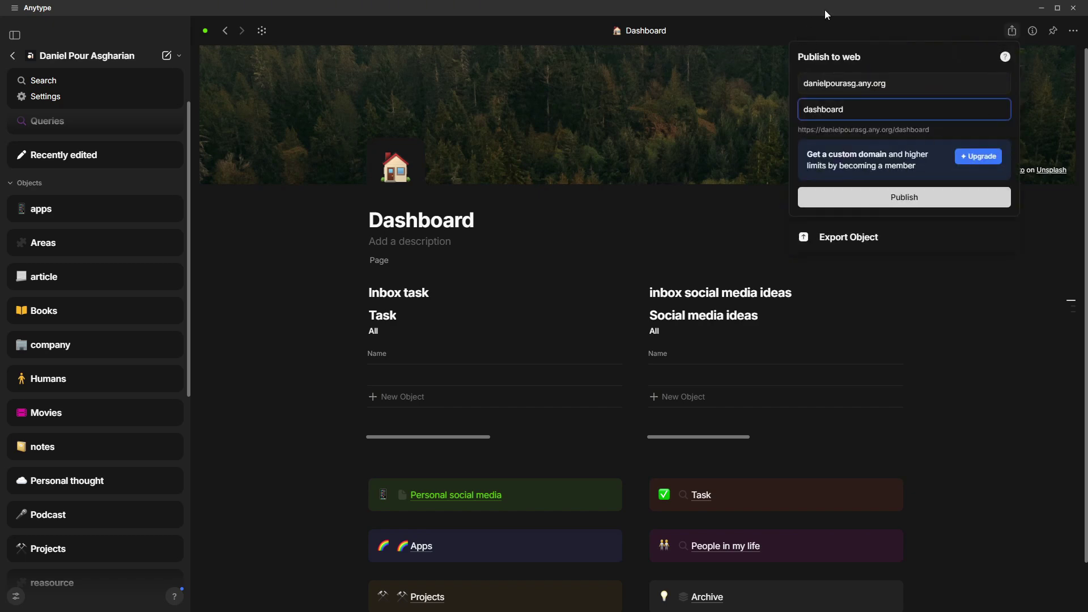
click(909, 26)
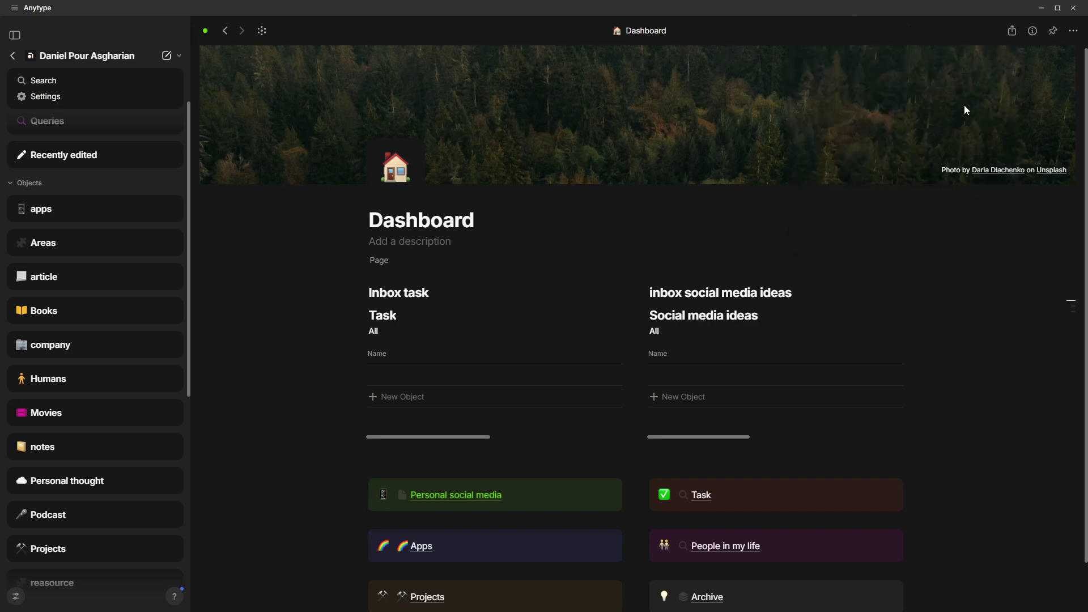
click(1033, 31)
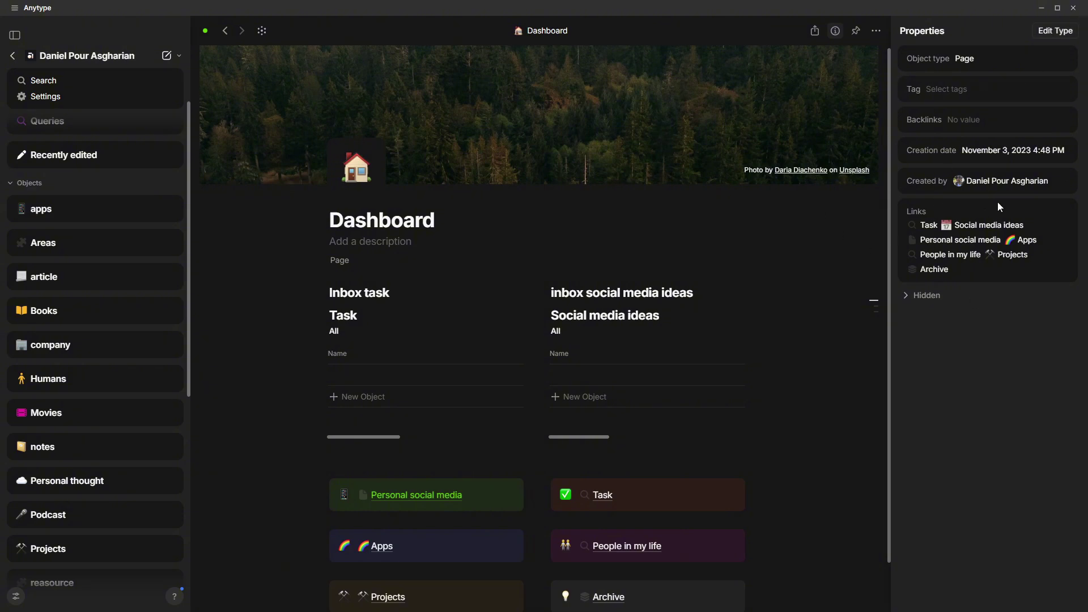
click(835, 31)
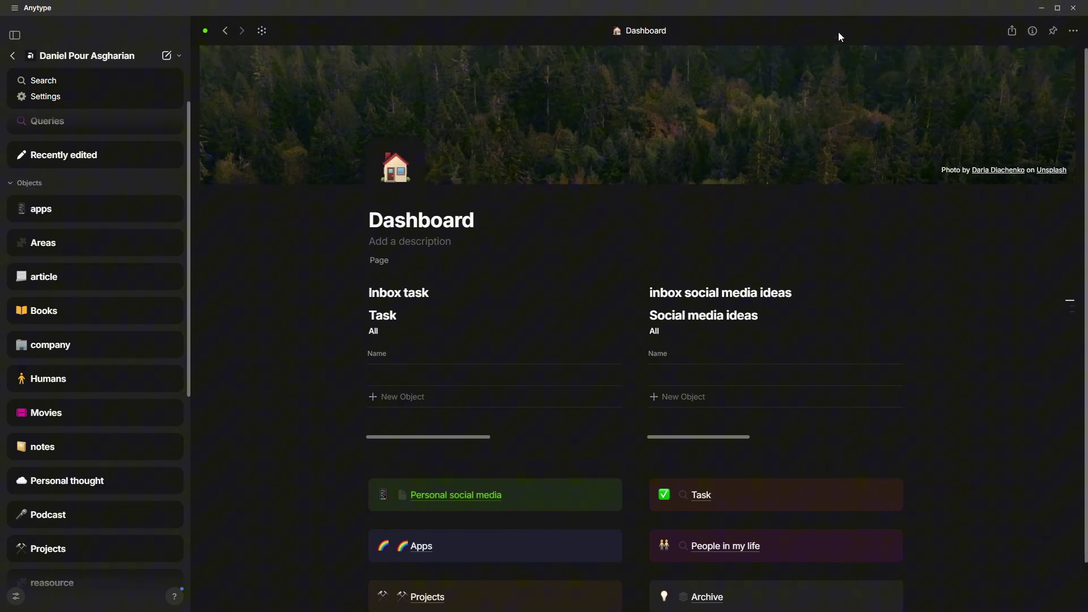
scroll(317, 201, down, 1)
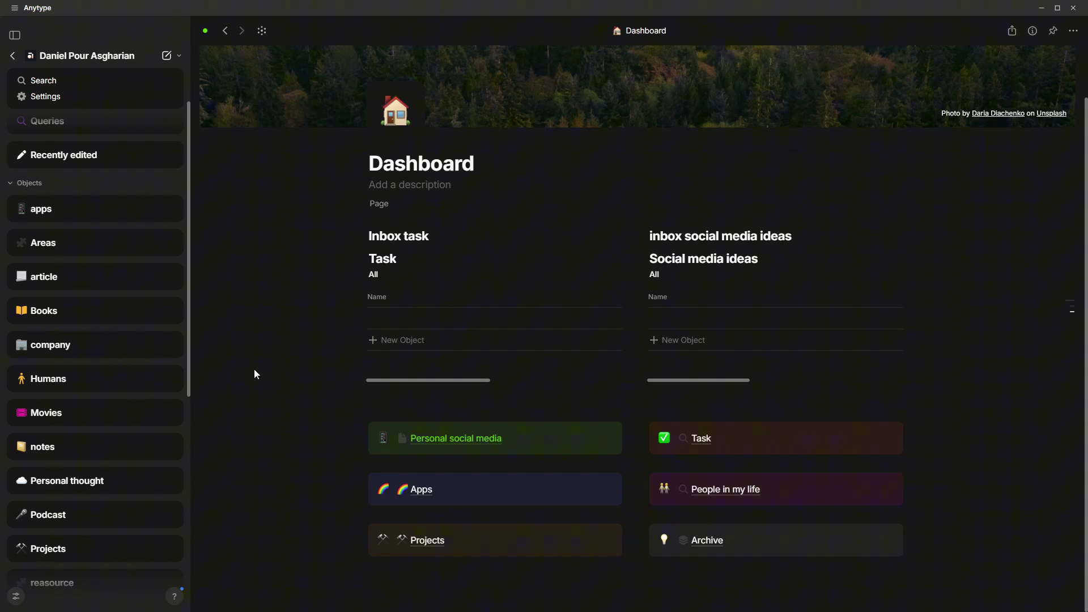
scroll(112, 434, up, 3)
scroll(309, 298, up, 3)
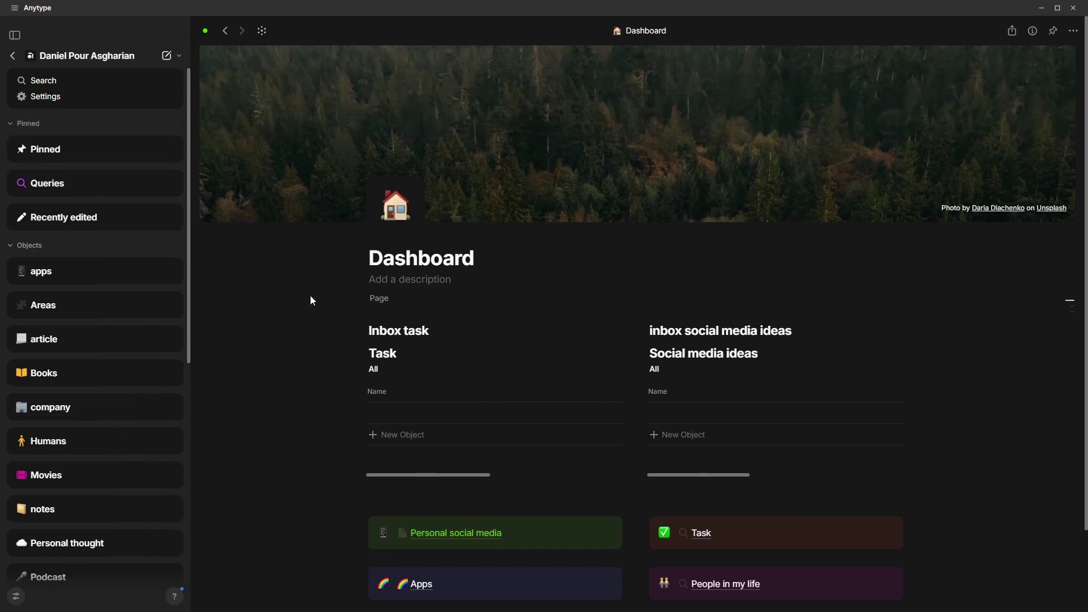
mouse_move(401, 143)
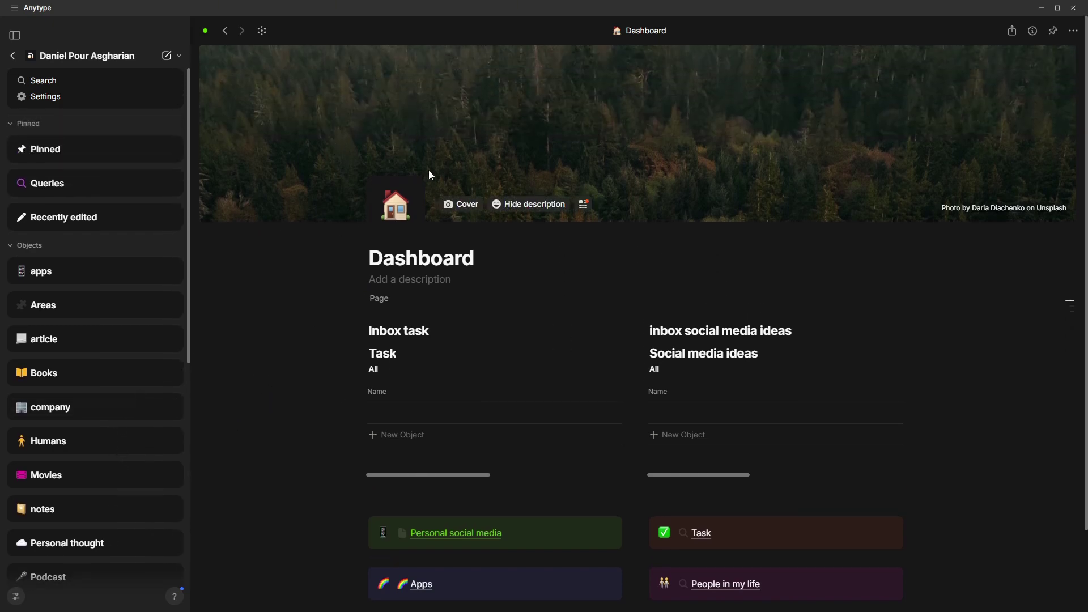
click(15, 9)
click(31, 8)
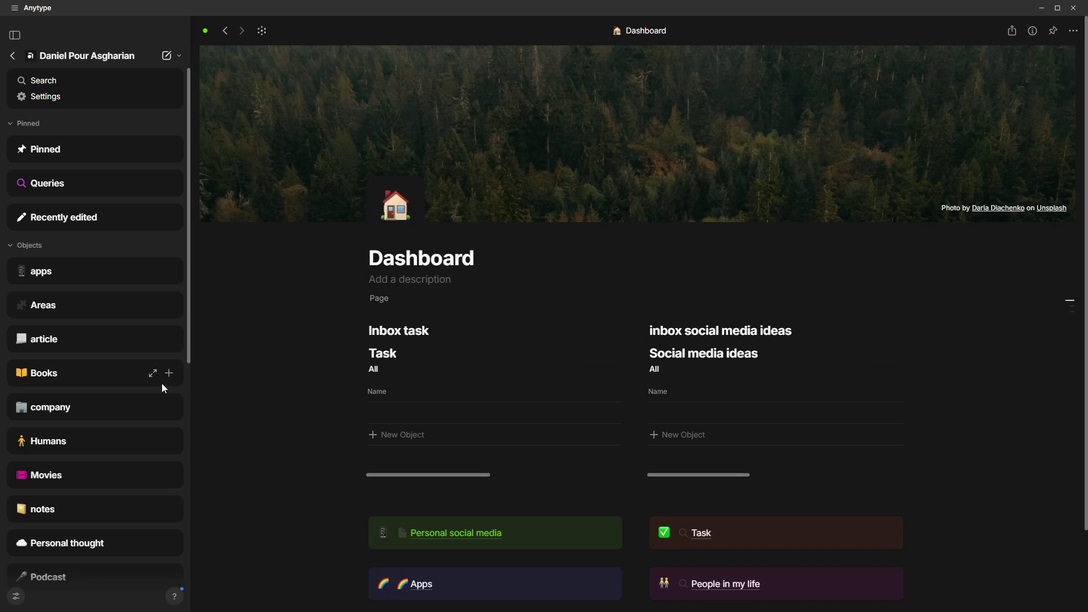
scroll(158, 376, down, 10)
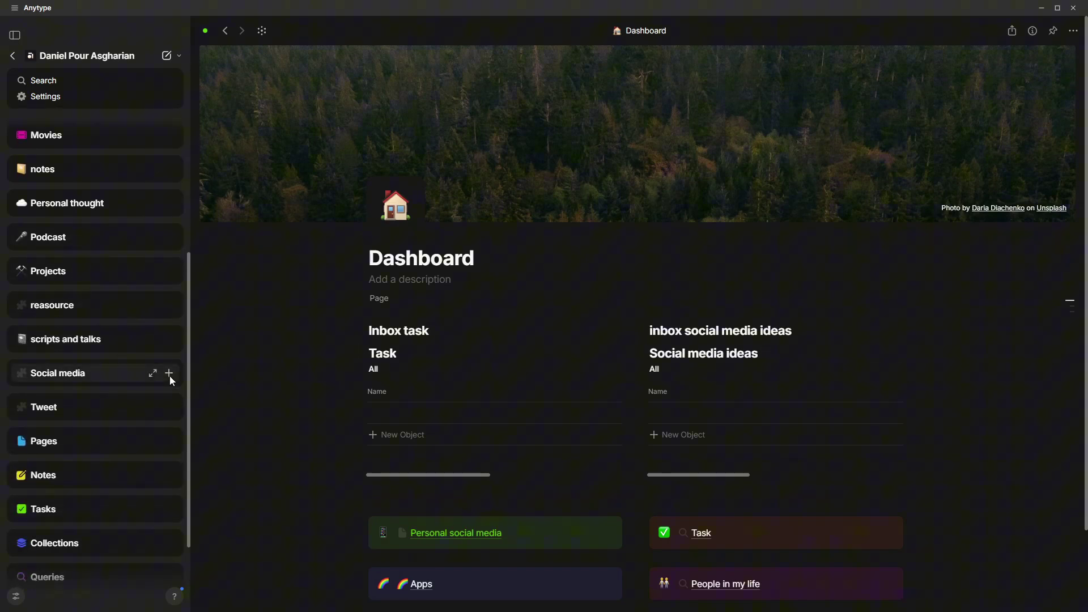
scroll(170, 379, down, 2)
scroll(212, 365, down, 2)
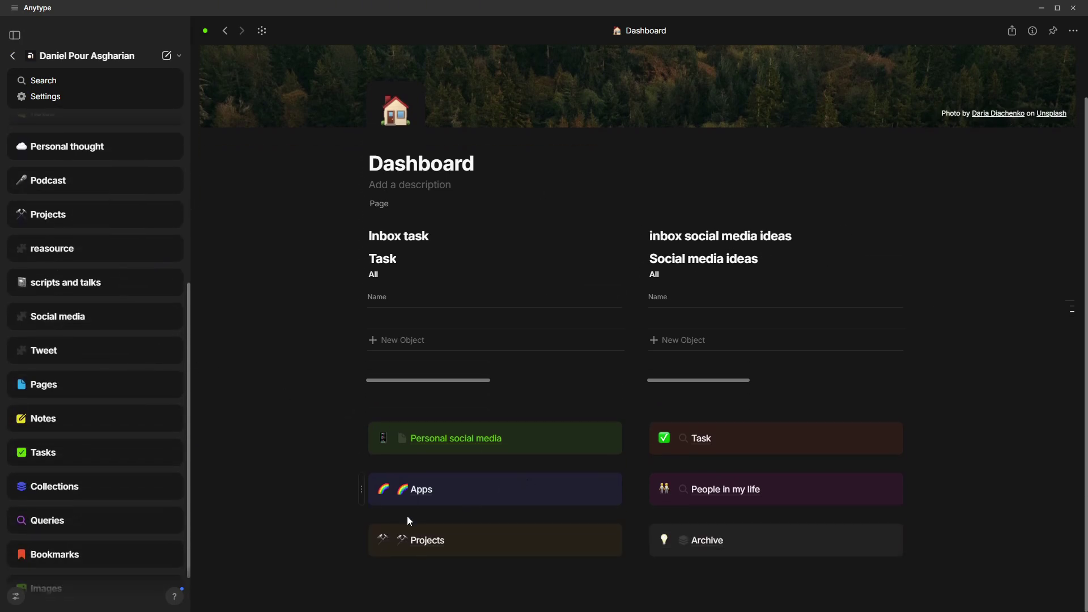
scroll(145, 528, down, 2)
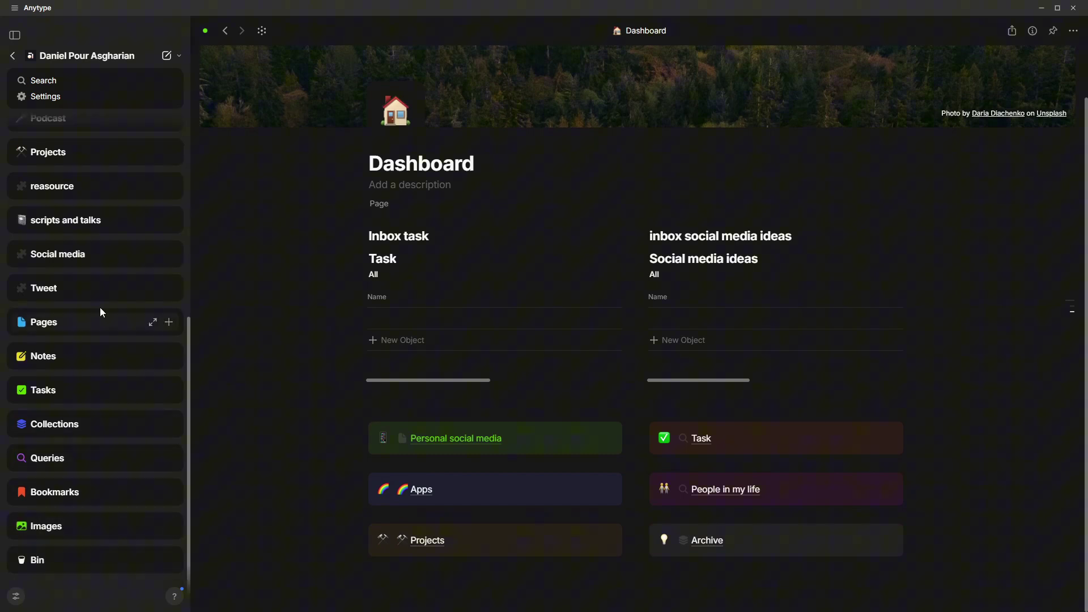
scroll(59, 274, up, 8)
scroll(117, 262, up, 8)
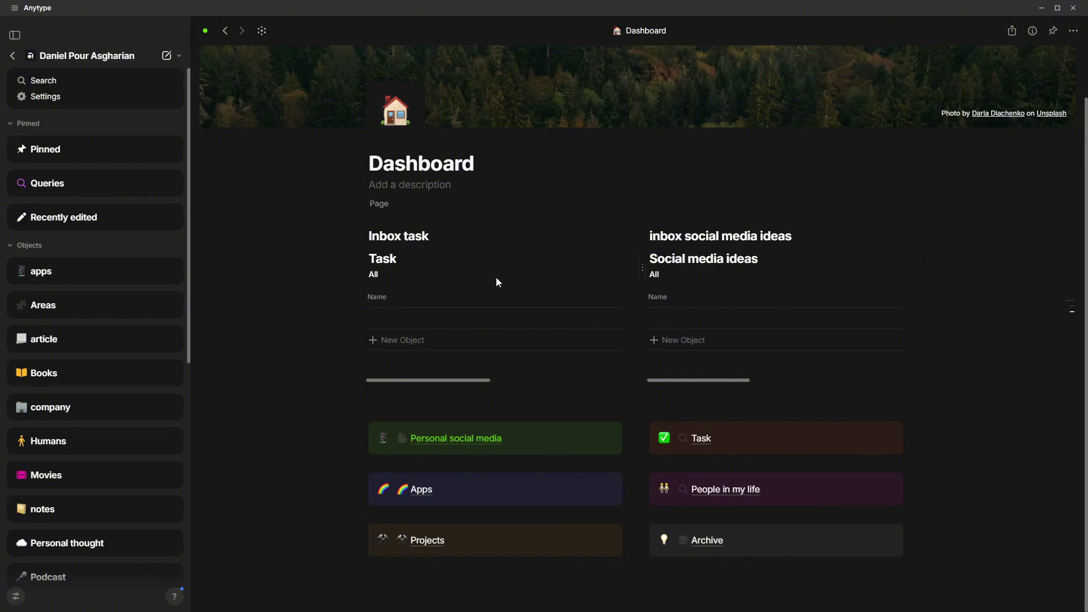
scroll(154, 308, down, 3)
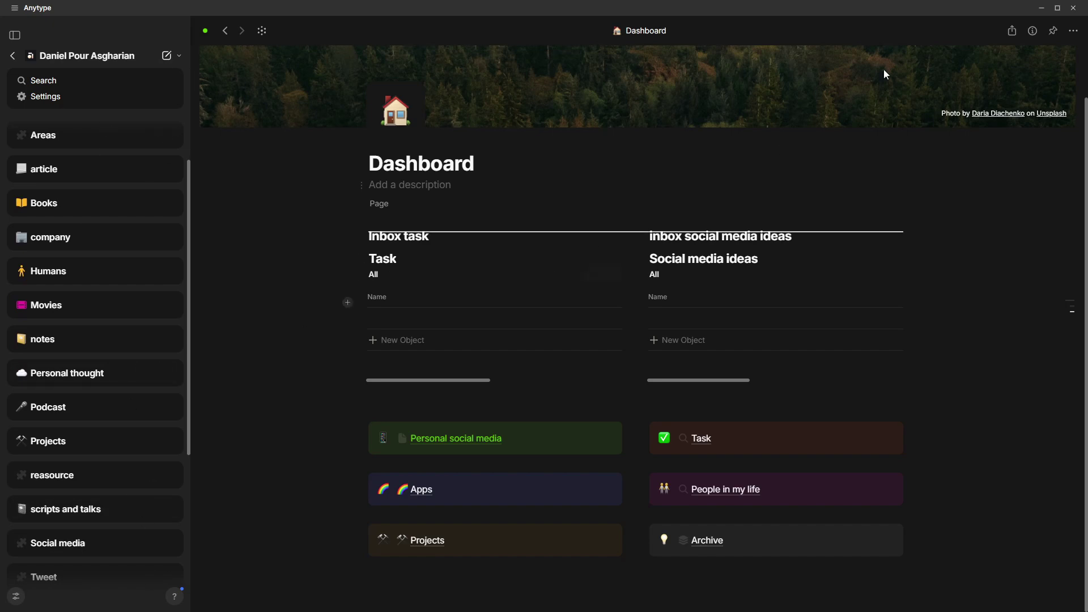
click(1072, 31)
click(1032, 31)
Step: Show and hide the Dashboard's properties, then close the Anytype window
click(1032, 31)
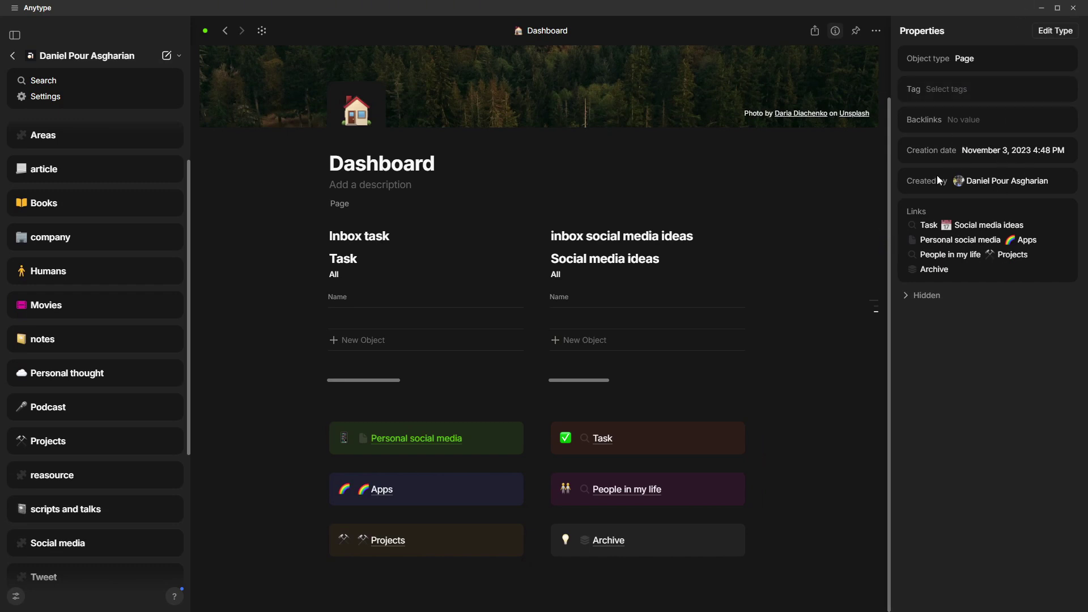
click(842, 32)
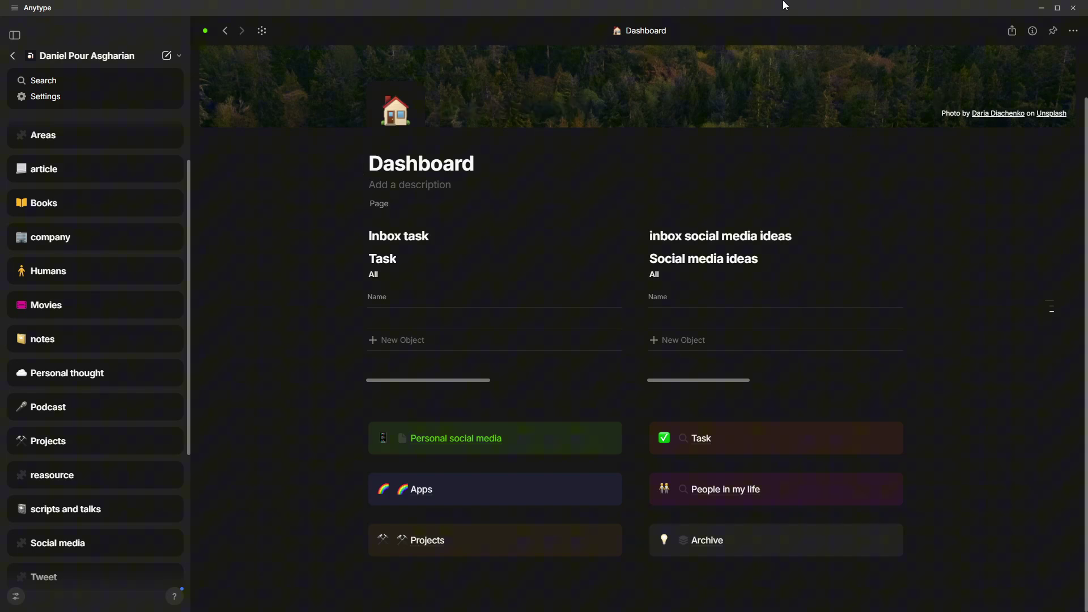
click(1073, 8)
Step: Reload Tana and check off Si opp deezer, Følge opp Apple betalinger, Fime tre shorts and Cancel mymind
click(31, 32)
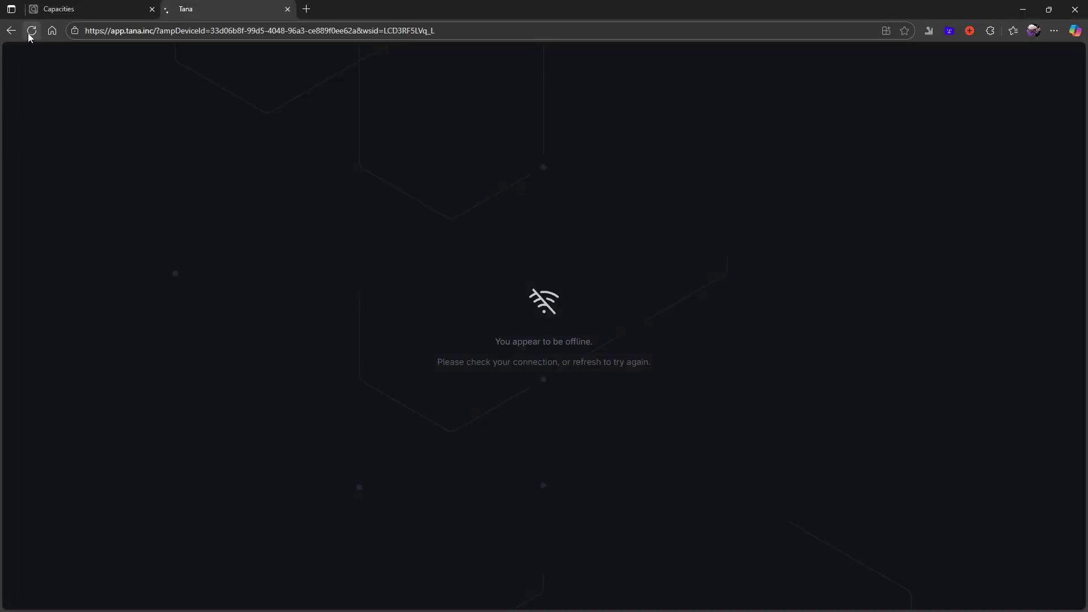
click(31, 32)
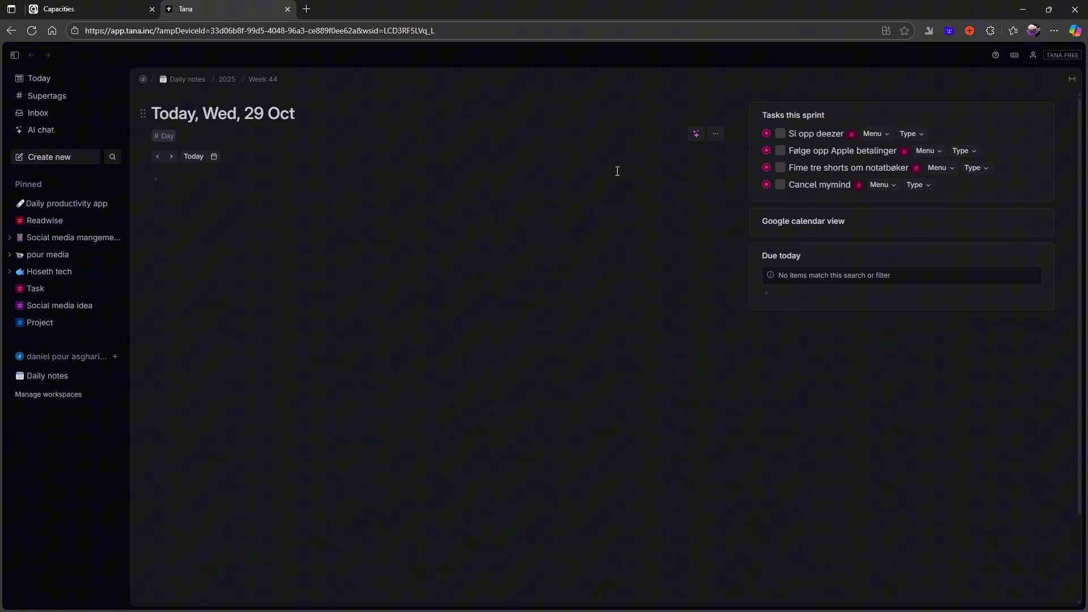
click(781, 133)
click(782, 135)
click(782, 134)
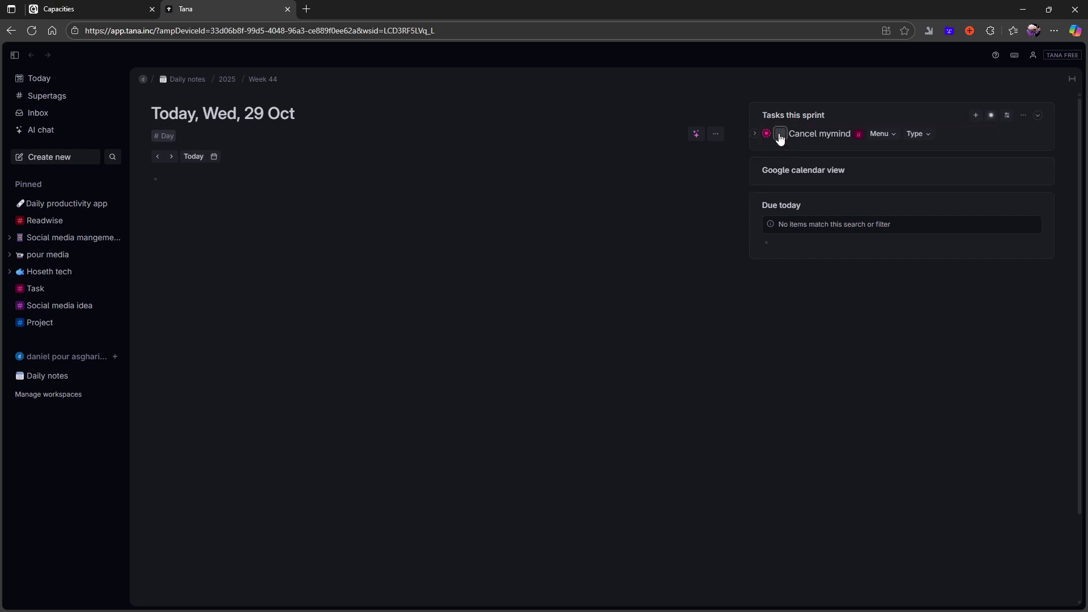
click(780, 135)
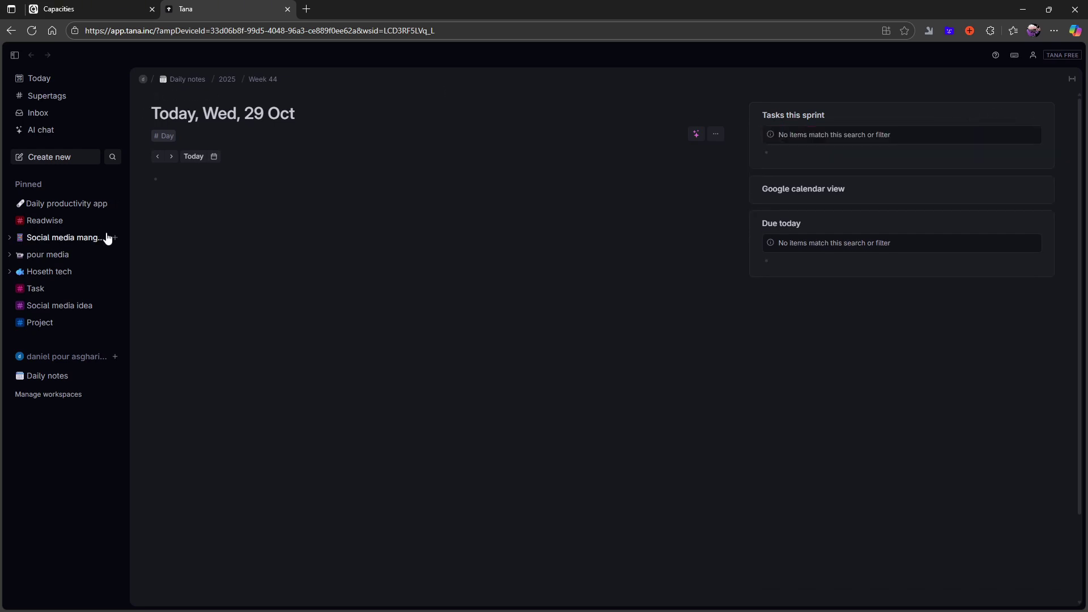
Step: Via pour media, open the Social media idea table and scroll through its status, platform and brand values
click(61, 260)
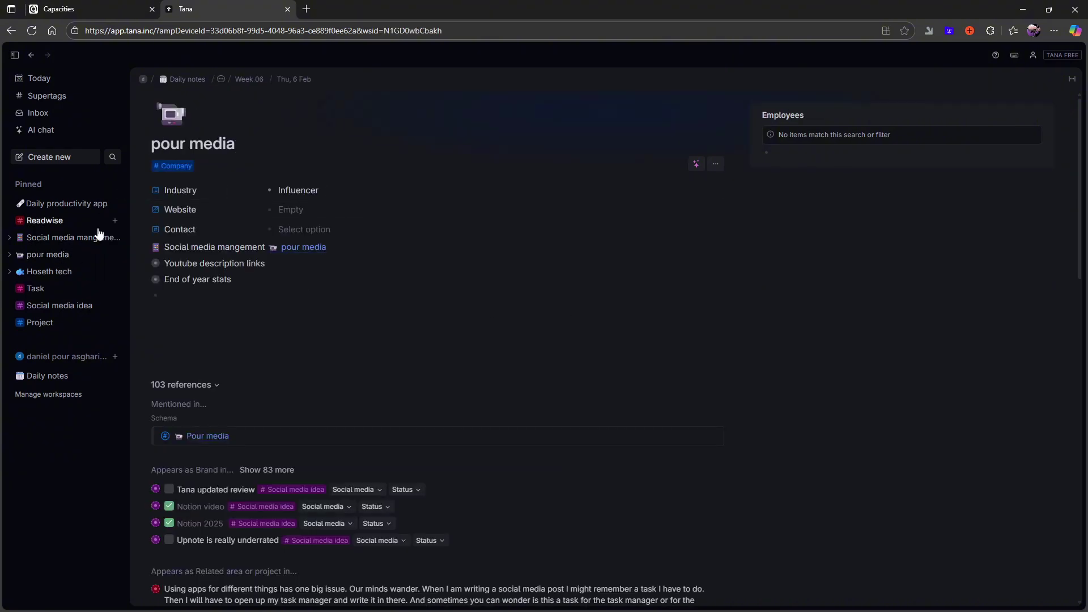
click(78, 312)
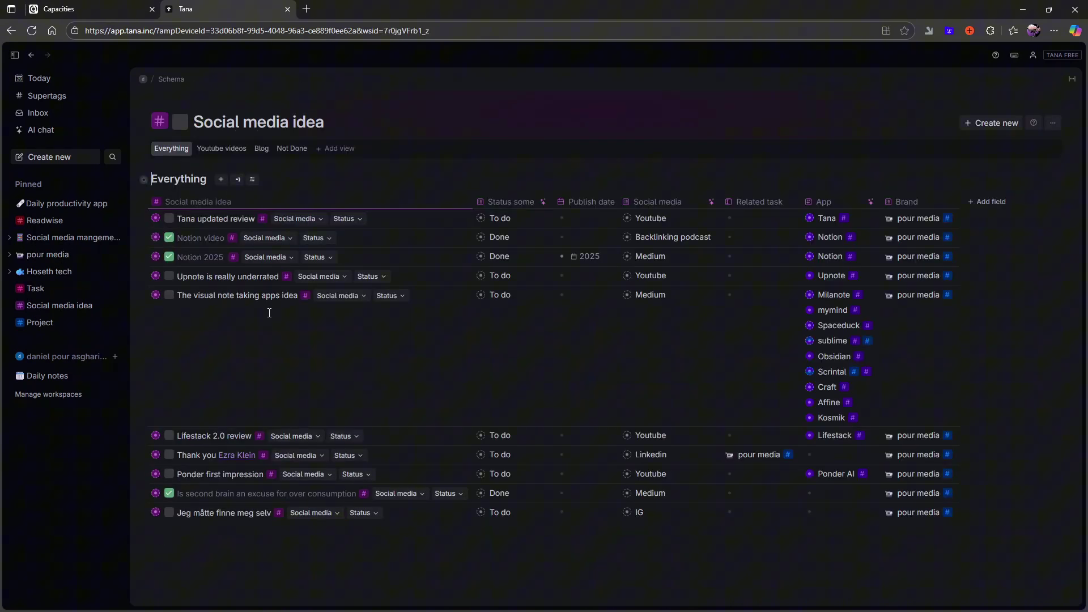
scroll(293, 335, down, 2)
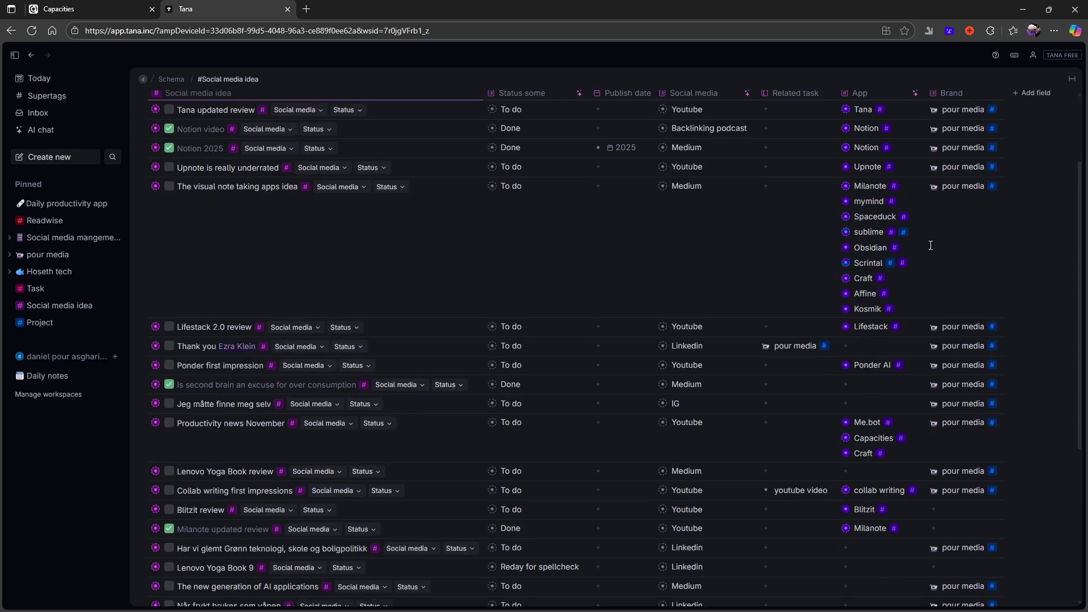
scroll(293, 335, up, 2)
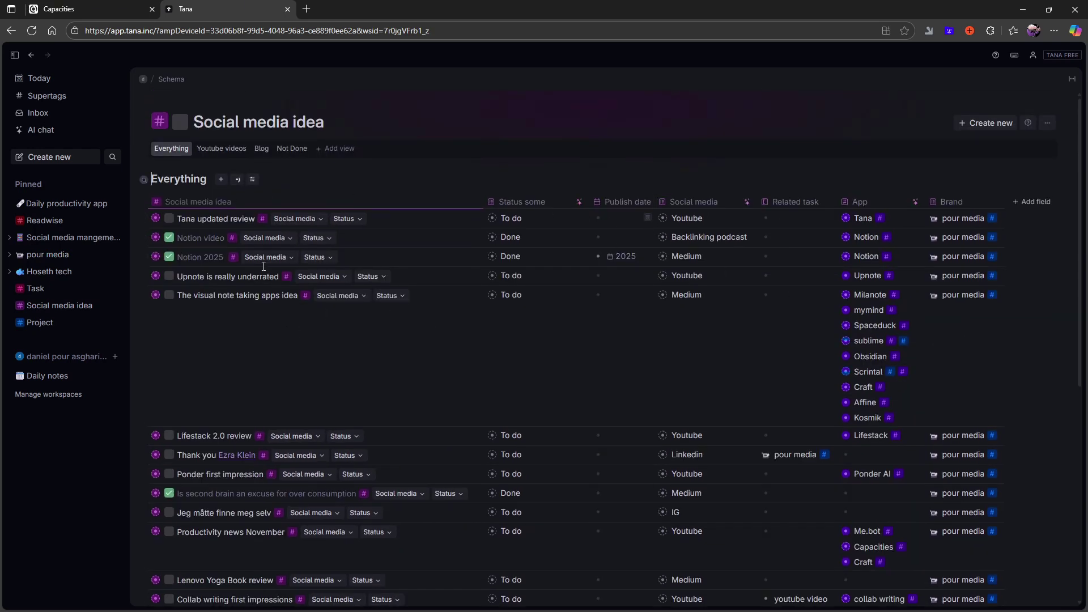
scroll(453, 249, down, 1)
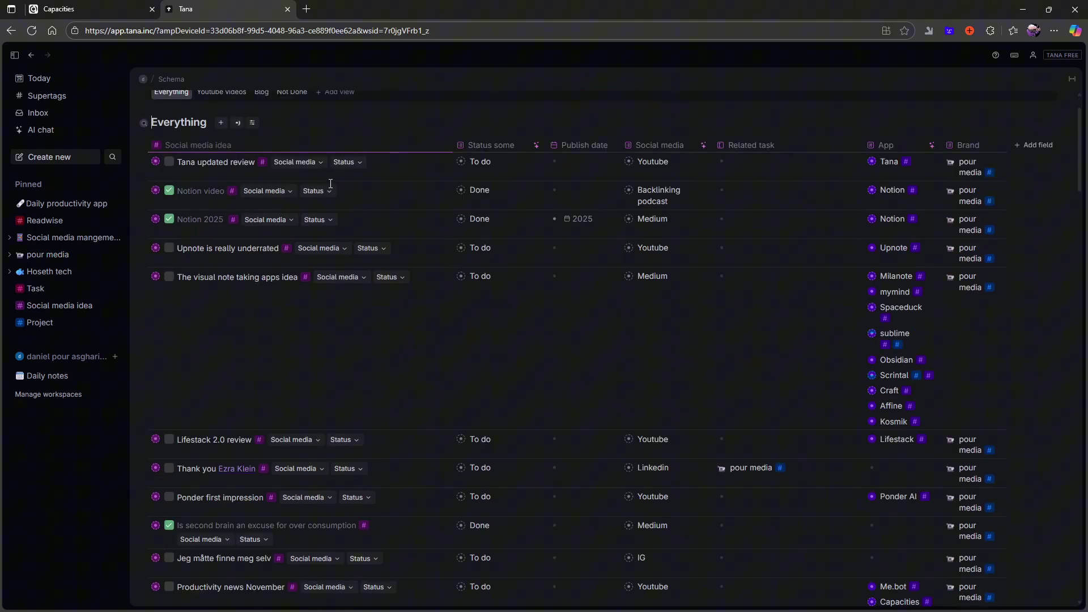
scroll(389, 182, down, 1)
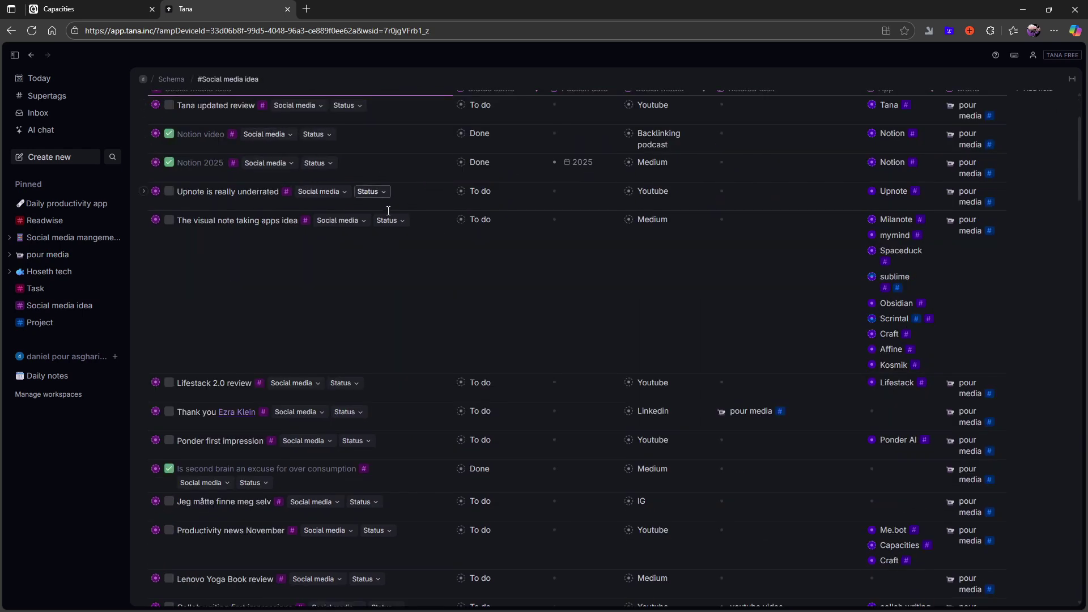
scroll(349, 252, down, 1)
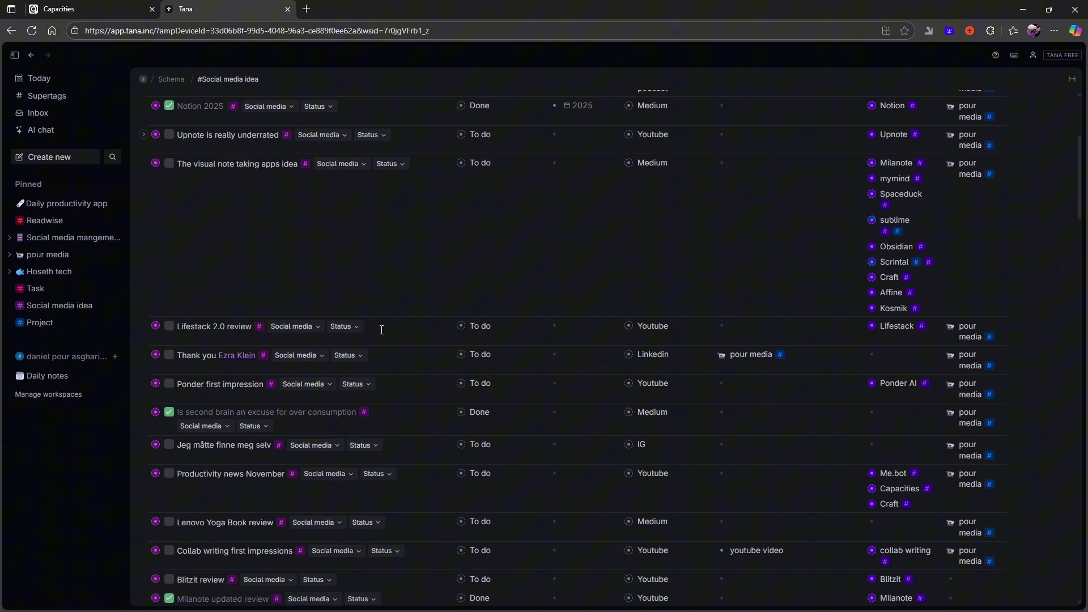
scroll(326, 330, down, 8)
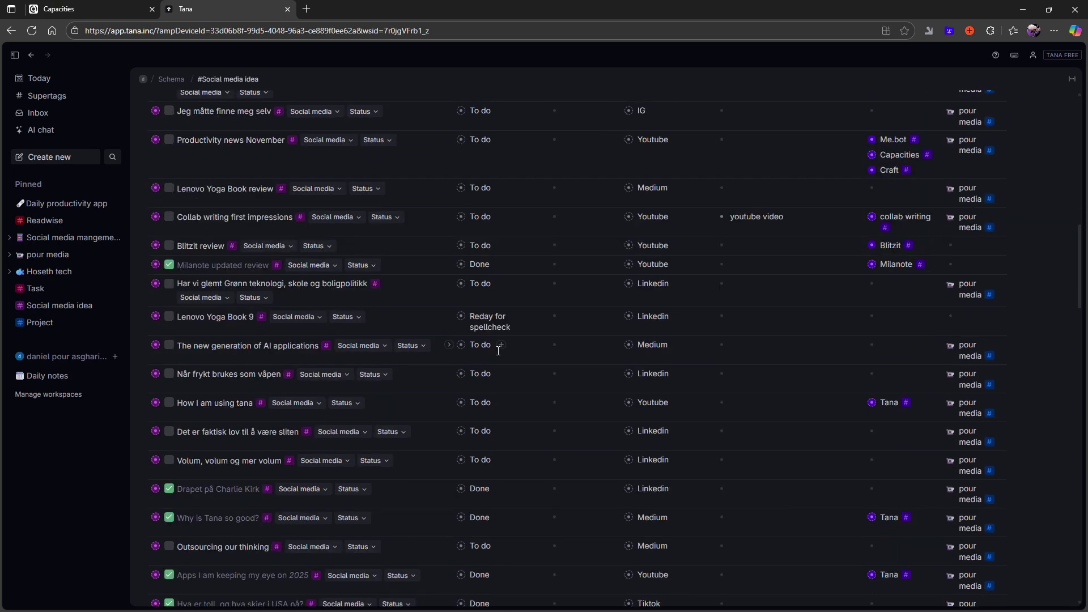
scroll(473, 339, down, 4)
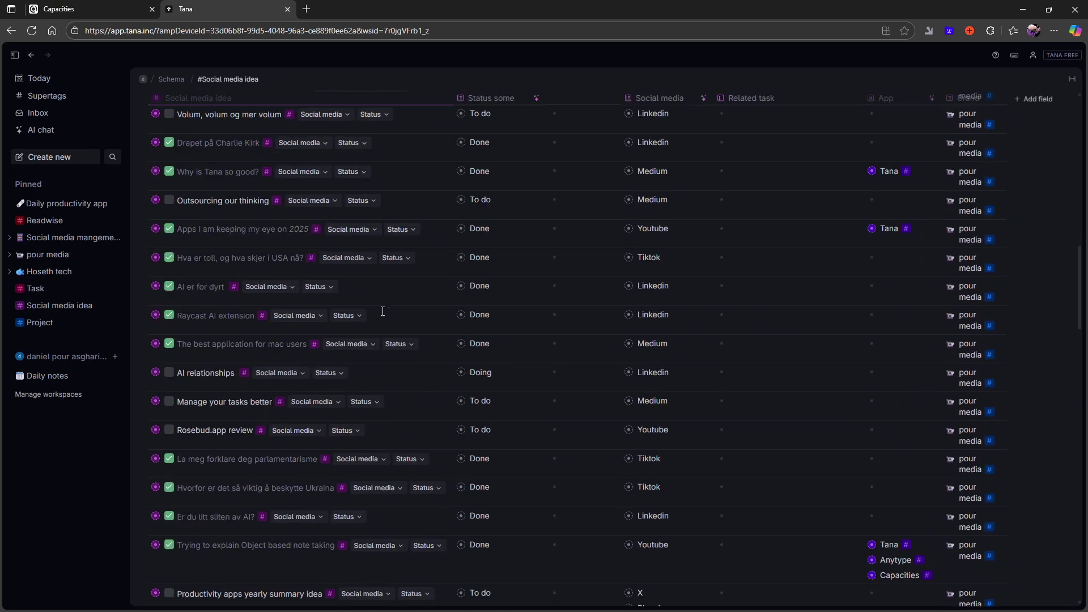
scroll(230, 291, up, 1)
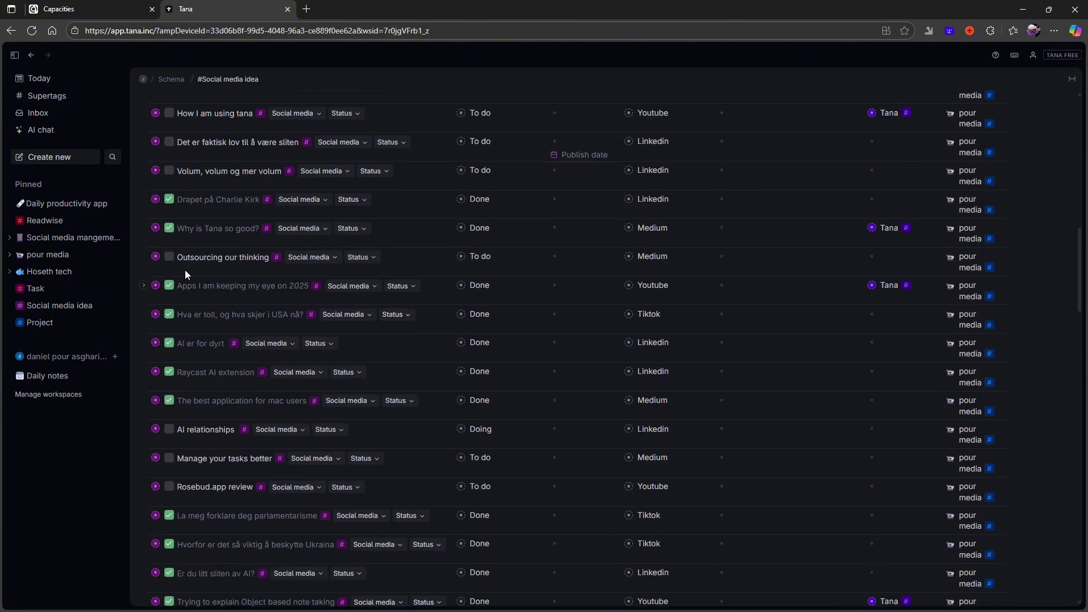
scroll(441, 272, down, 2)
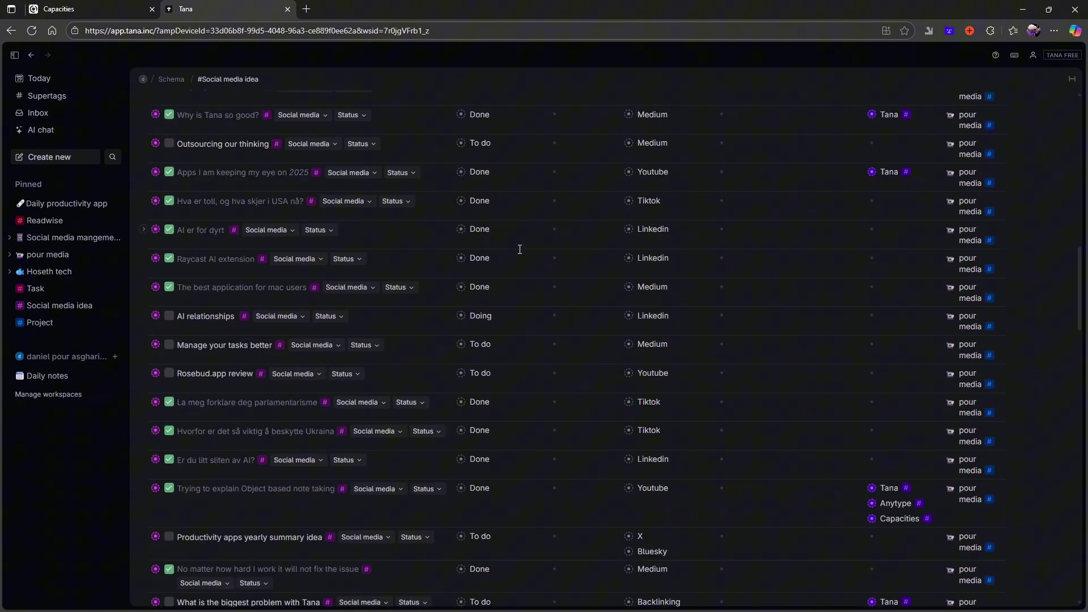
scroll(549, 266, down, 3)
scroll(566, 287, down, 3)
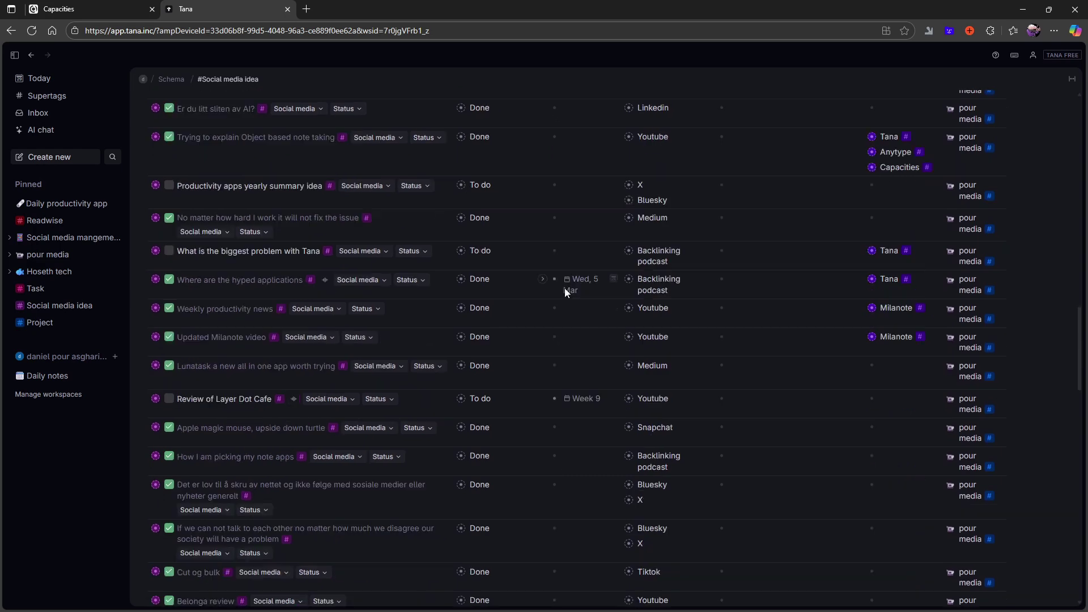
scroll(567, 289, down, 3)
scroll(583, 288, up, 5)
scroll(572, 288, up, 2)
scroll(559, 288, down, 7)
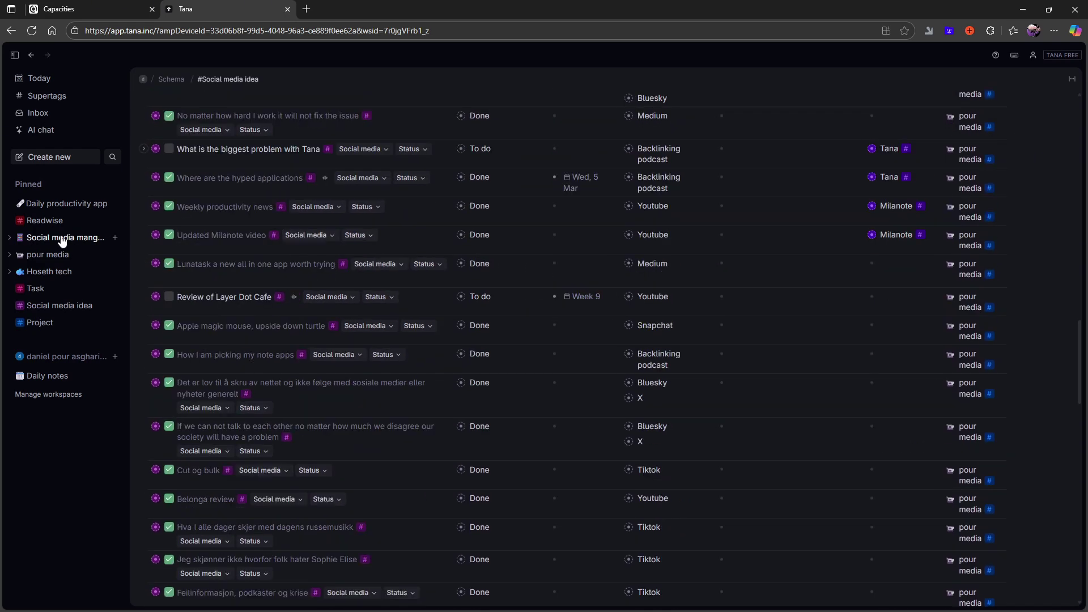
Step: On Social media mangement, cycle through Youtube videos, Blog posts and Medium ideas back to Social media board
click(62, 238)
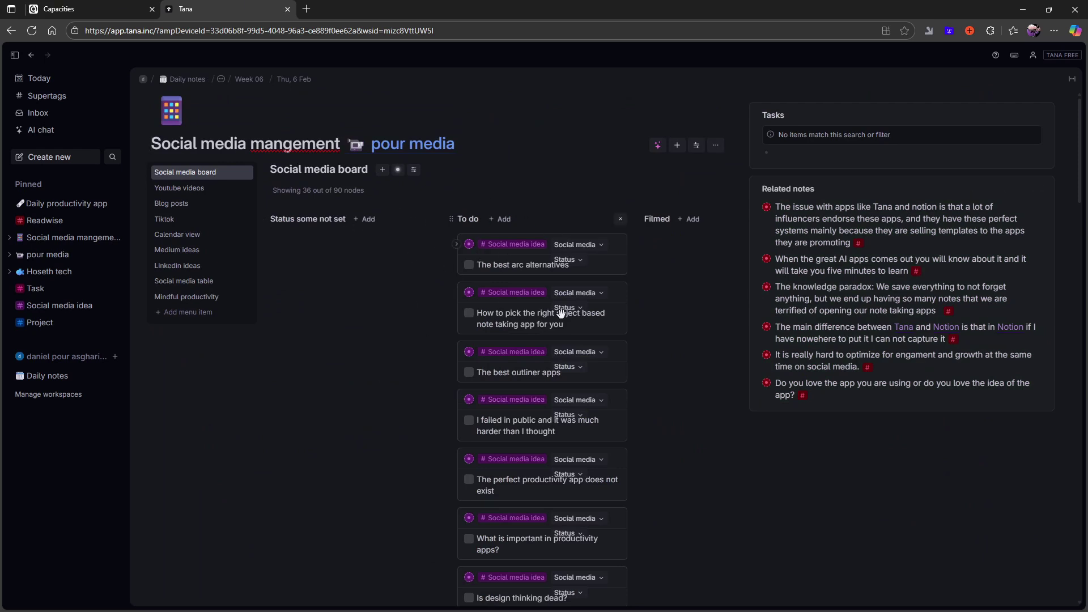
scroll(459, 225, down, 1)
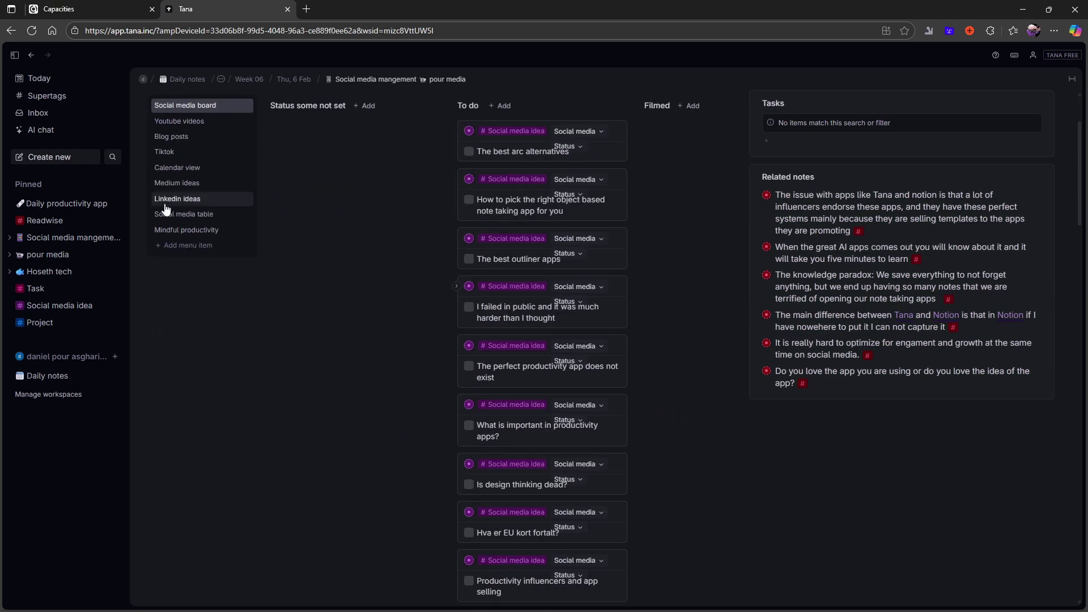
click(187, 134)
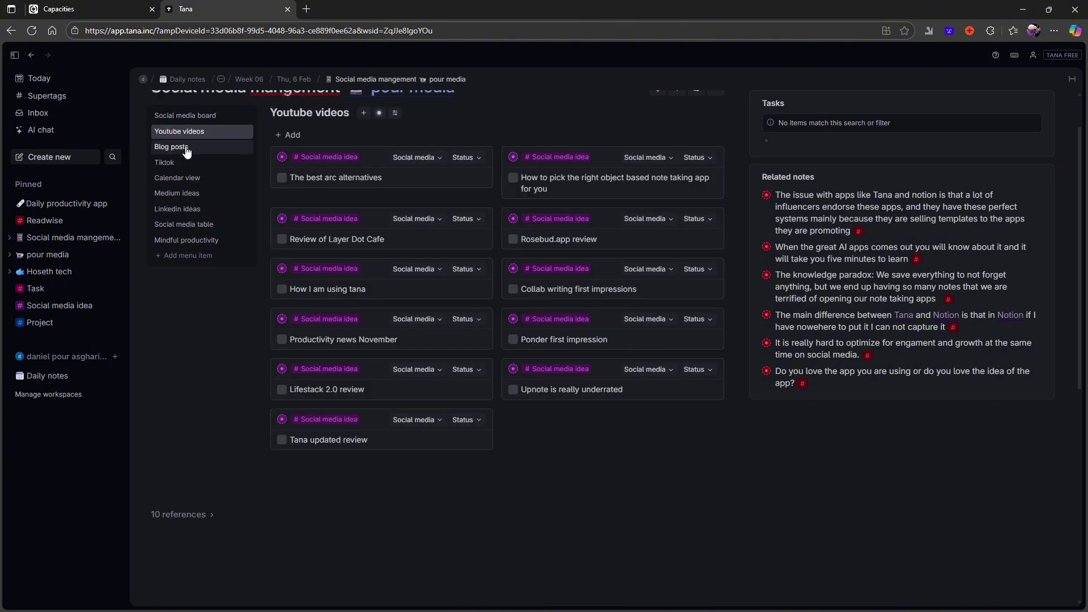
click(187, 147)
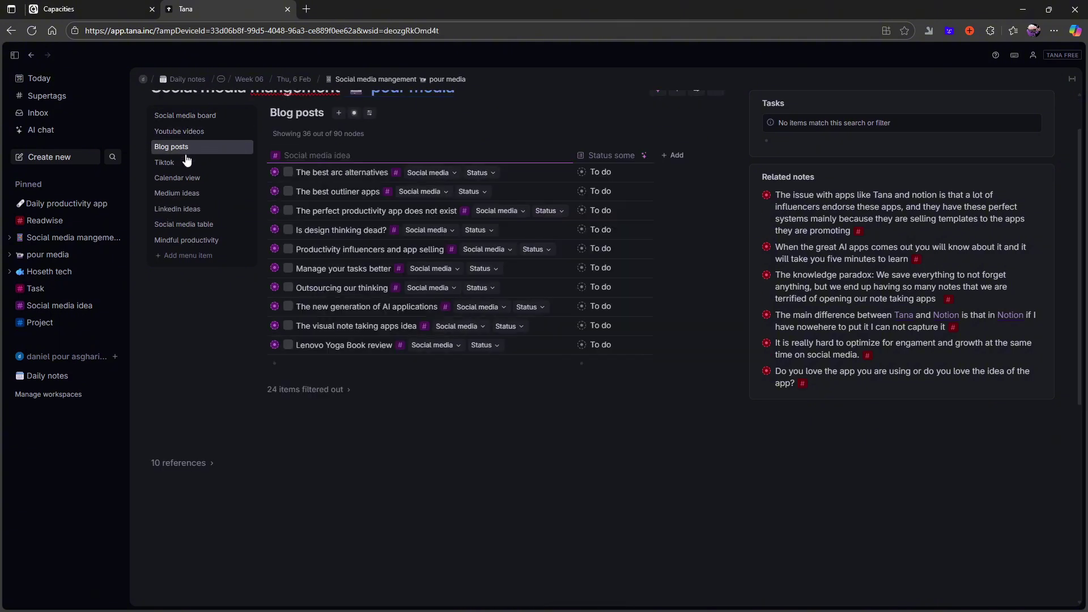
click(198, 197)
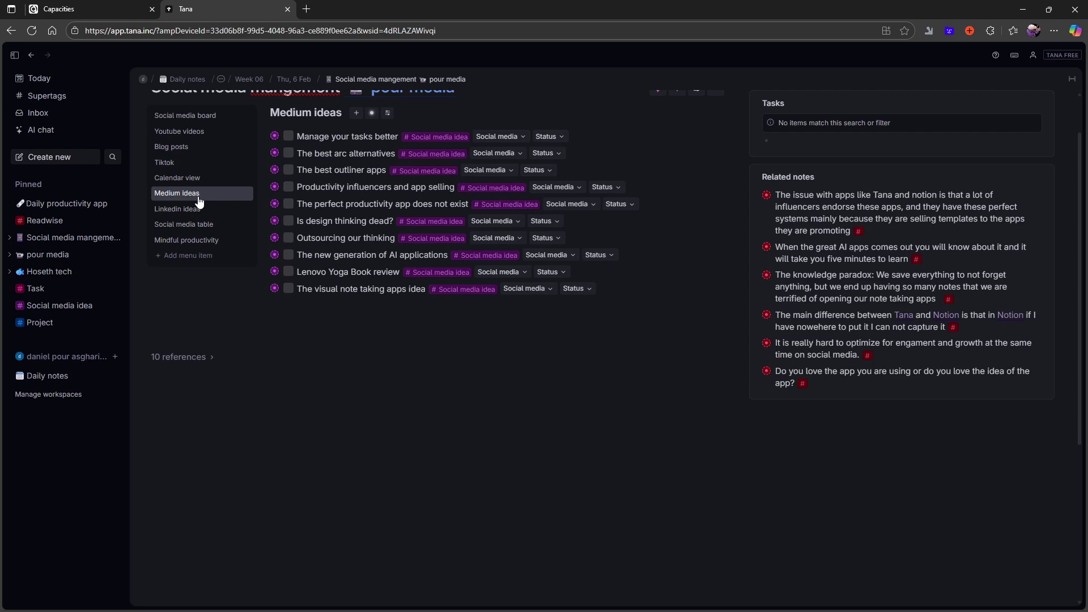
click(191, 116)
Step: Collapse the board's Related notes section
scroll(651, 261, up, 1)
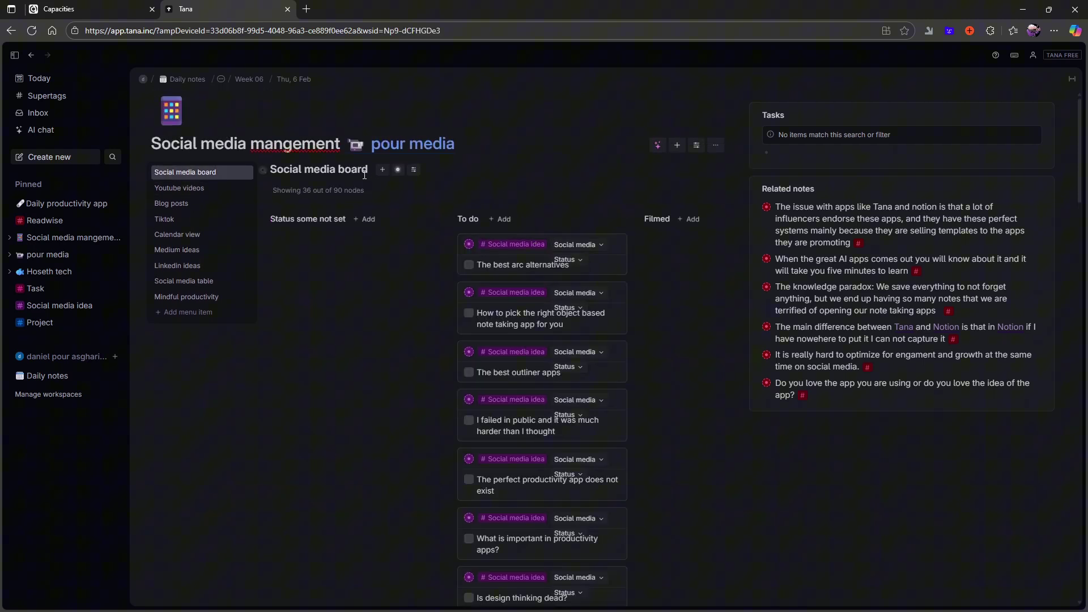
scroll(691, 301, down, 1)
scroll(691, 300, down, 2)
scroll(404, 159, up, 2)
click(1039, 188)
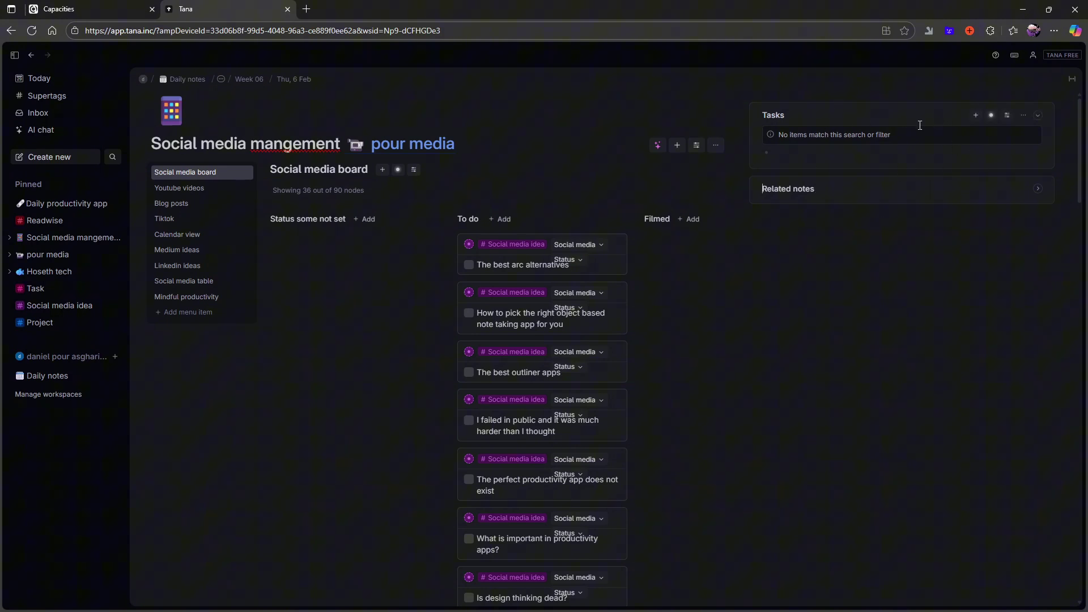
Step: Expand Related notes, view the search query behind it, then collapse it
click(1037, 189)
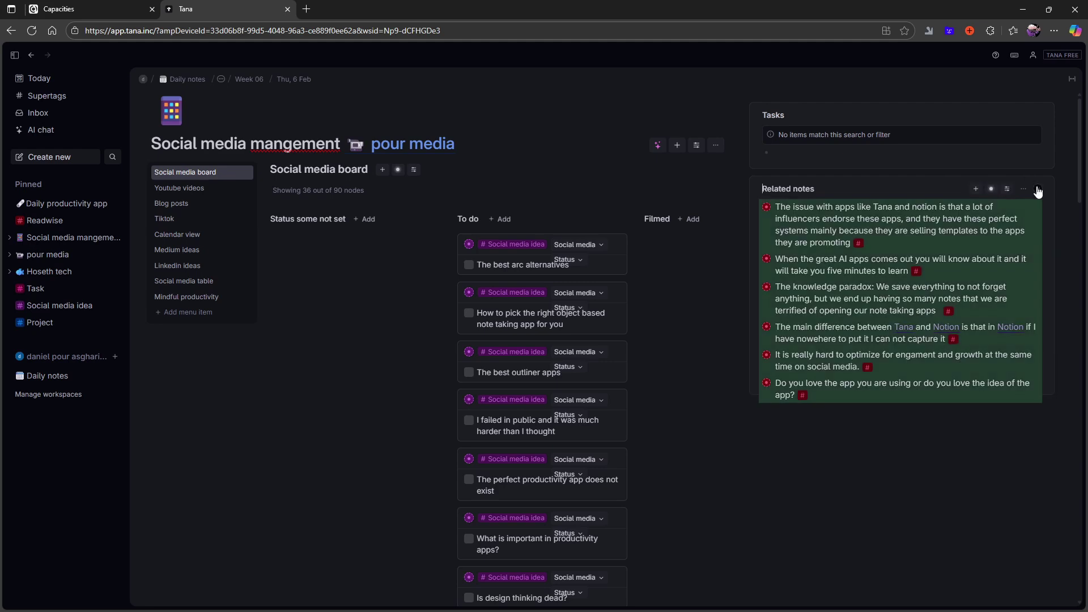
click(1038, 190)
click(1037, 189)
click(995, 191)
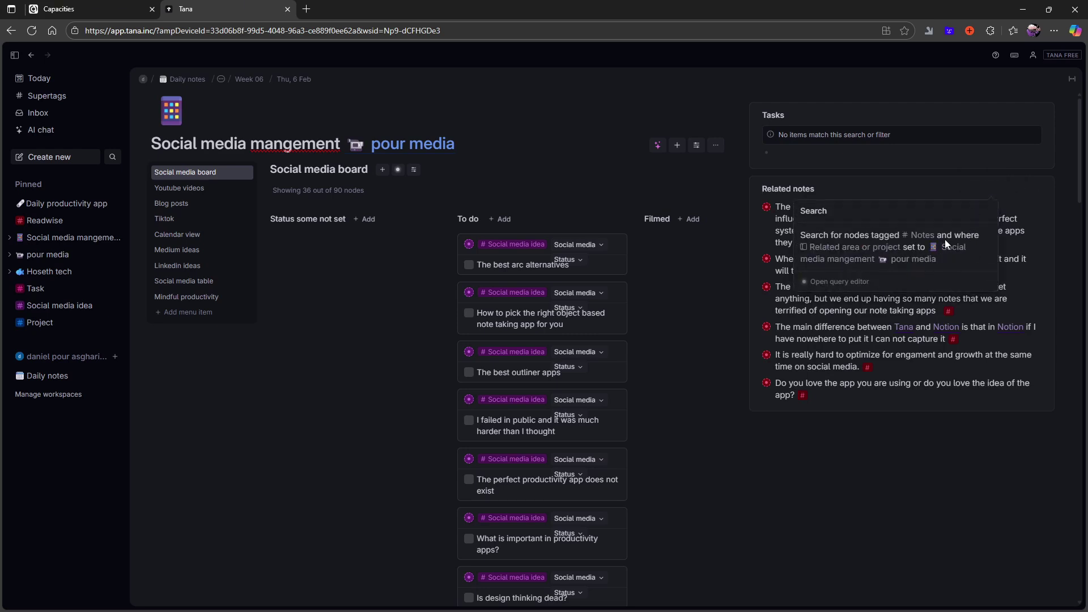
click(929, 188)
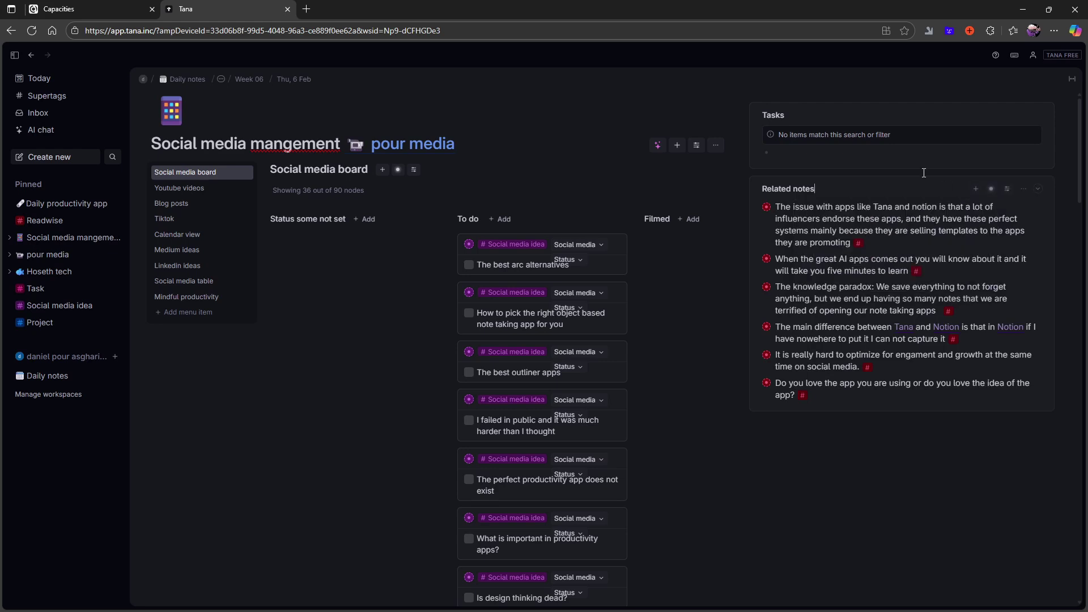
click(1041, 189)
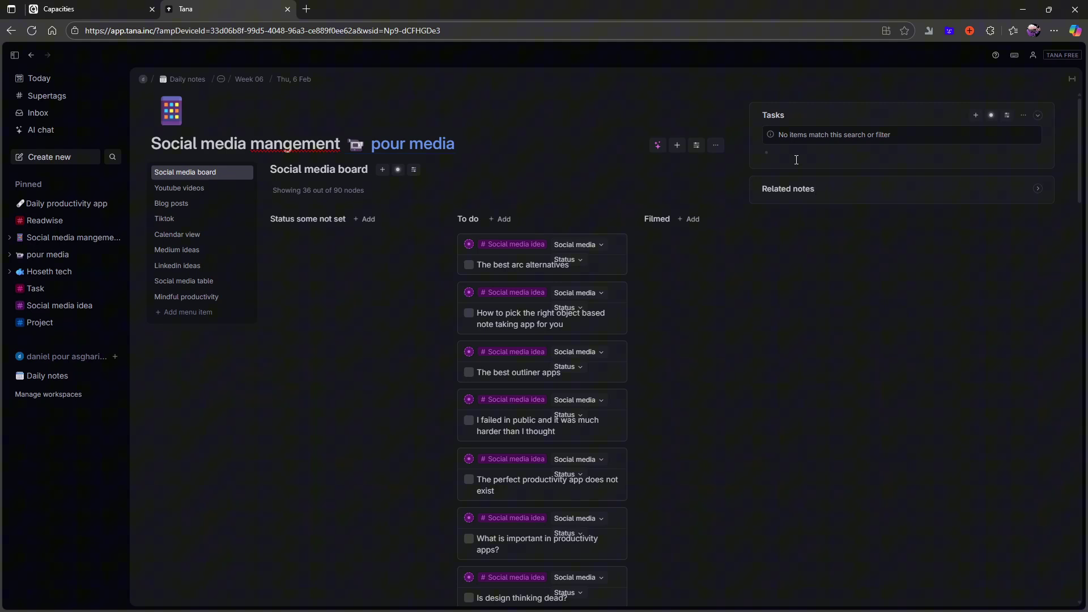
Step: Toggle Related notes once more, then go to today's Wed, 29 Oct daily note
scroll(780, 234, down, 1)
scroll(780, 234, up, 1)
scroll(880, 266, down, 1)
scroll(918, 278, up, 1)
scroll(279, 208, down, 1)
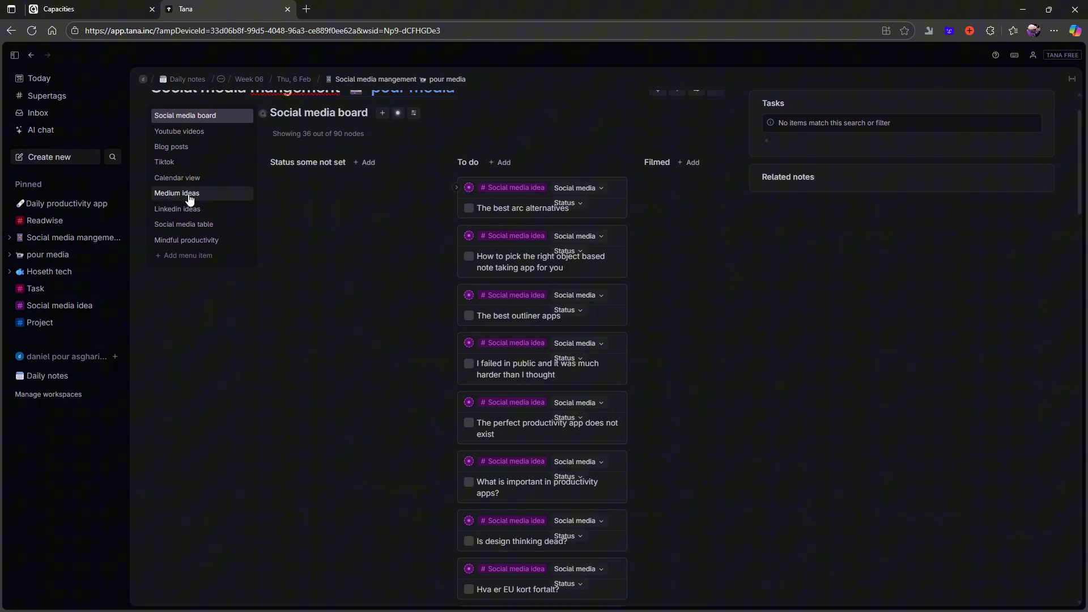
click(1037, 177)
mouse_move(996, 185)
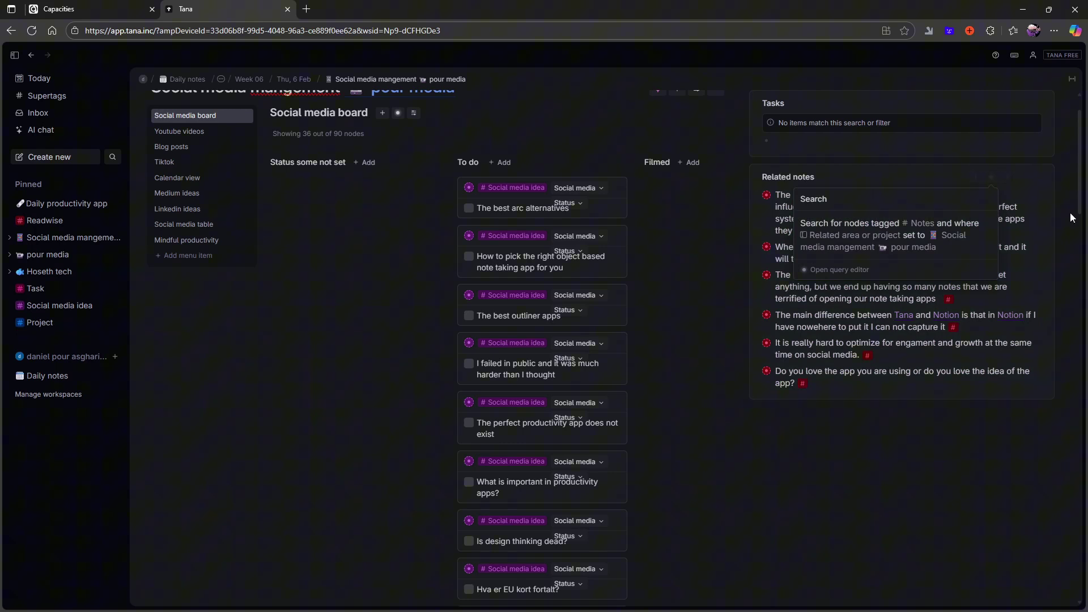
click(1038, 179)
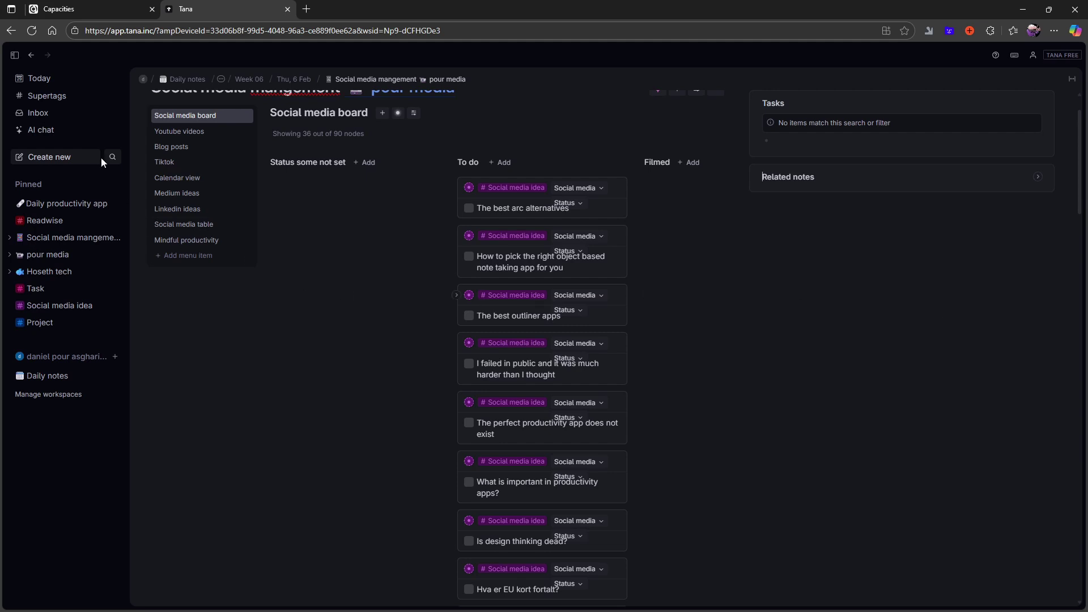
click(49, 79)
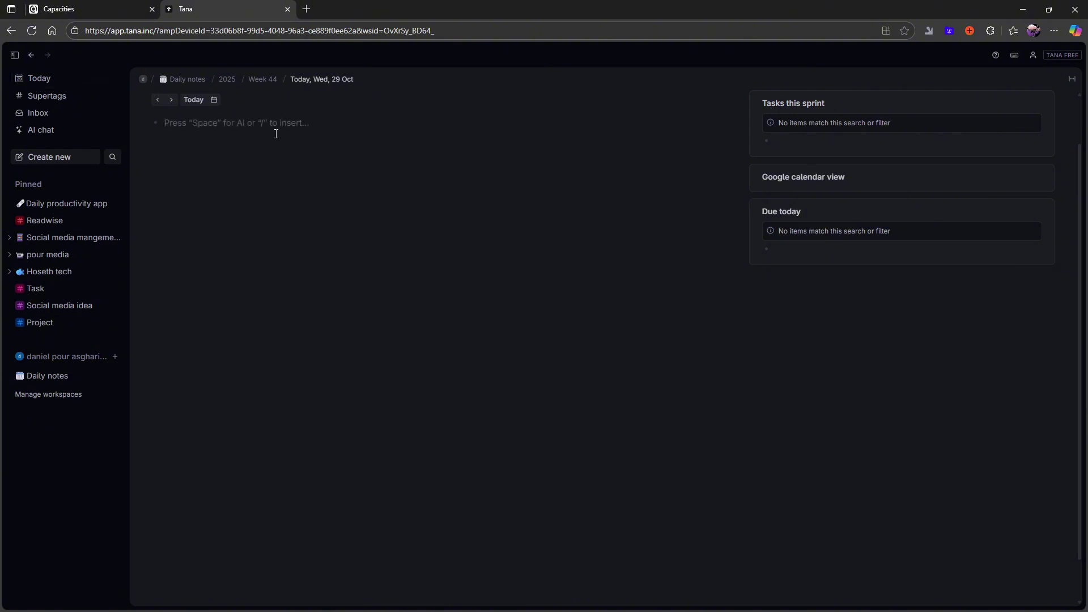
Step: Type a 'To do #tas' test bullet, erase it, and return to Social media mangement
text(To do #tas)
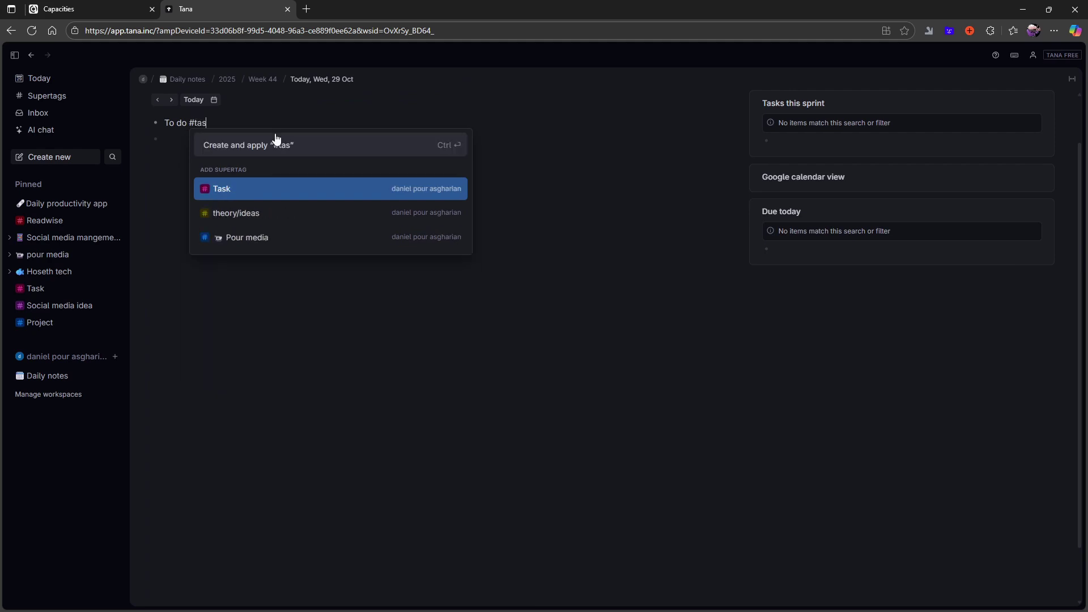
key(BackSpace)
key(BackSpace)
key(BackSpace)
key(BackSpace)
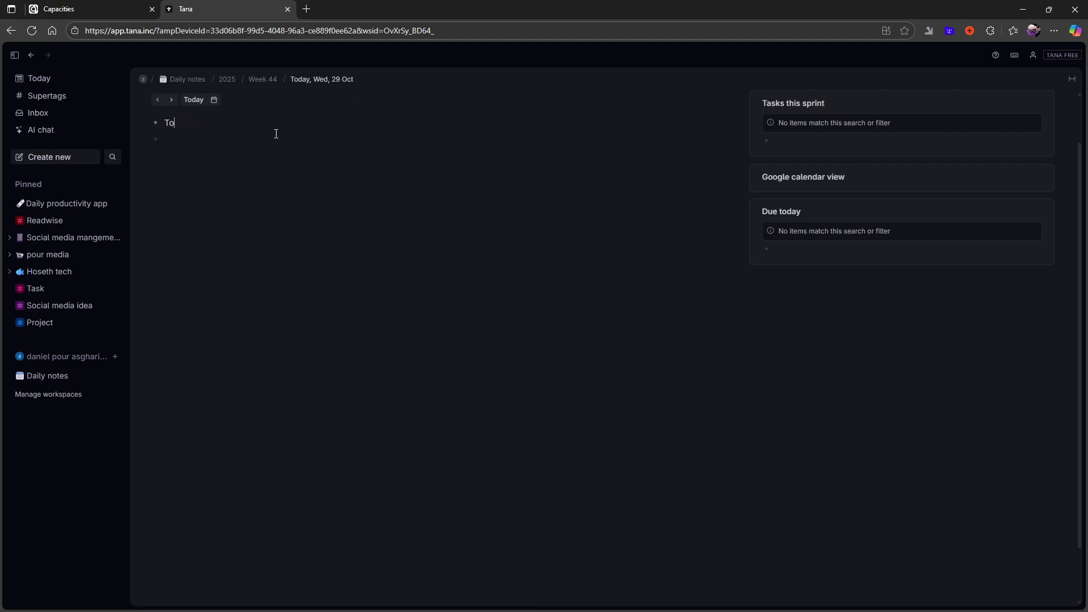
key(BackSpace)
key(BackSpace)
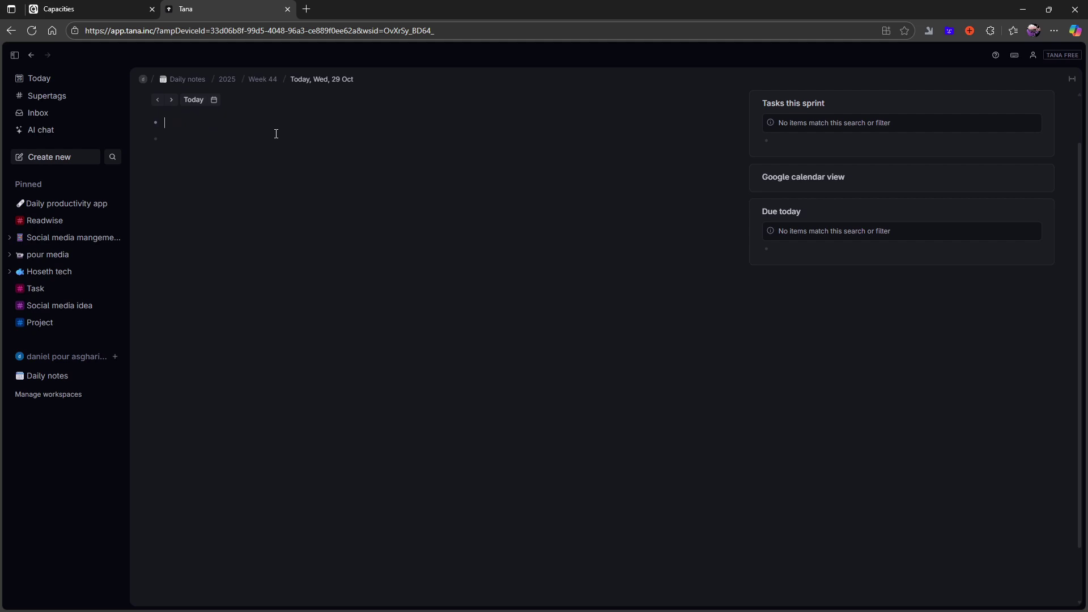
click(75, 238)
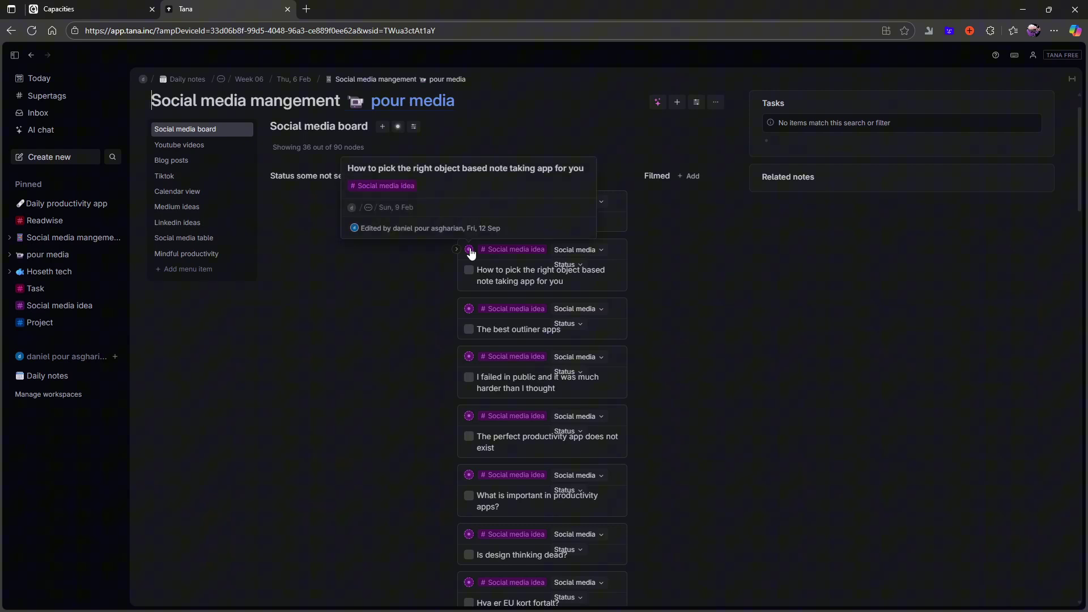
Step: Zoom into the 'How to pick the right object based note taking app for you' card as a page
click(470, 252)
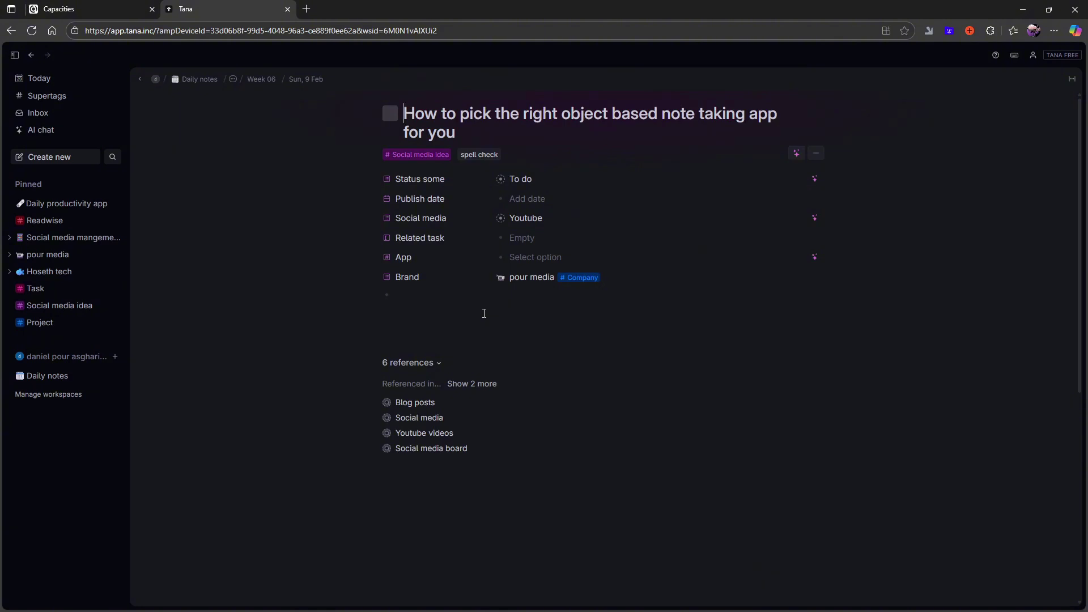
mouse_move(405, 107)
Step: Go to the Wed, 29 Oct note, show and dismiss the slash command menu, and edit the first bullet
click(92, 81)
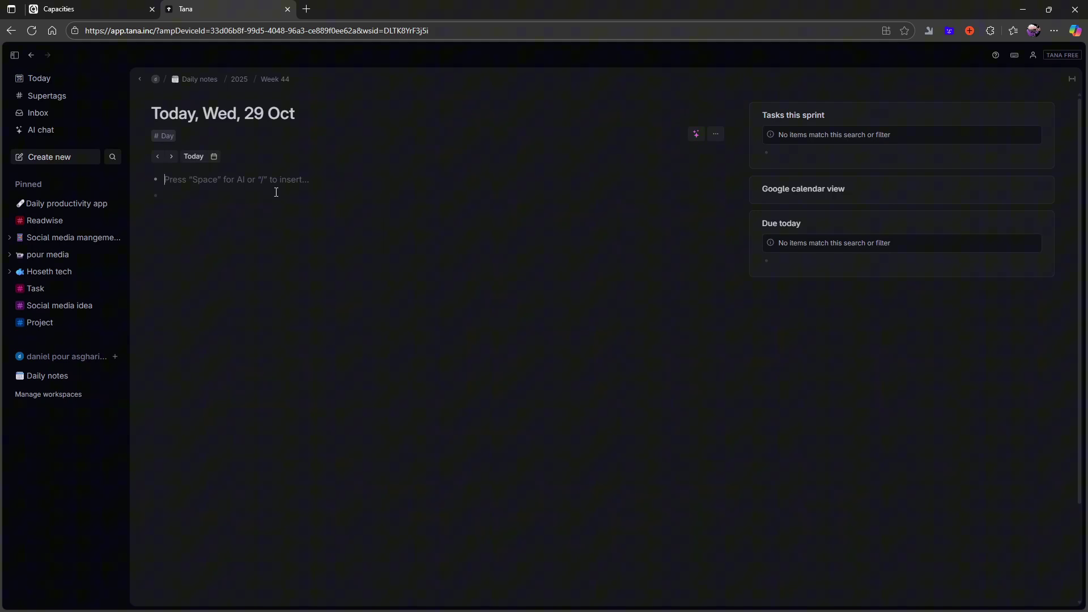
key(slash)
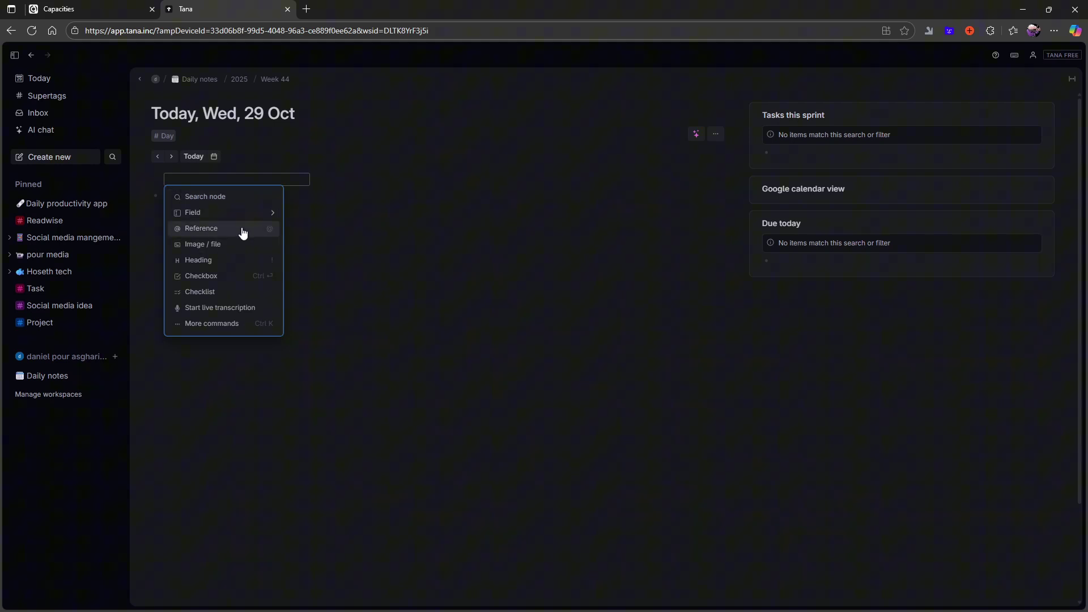
key(Escape)
click(350, 187)
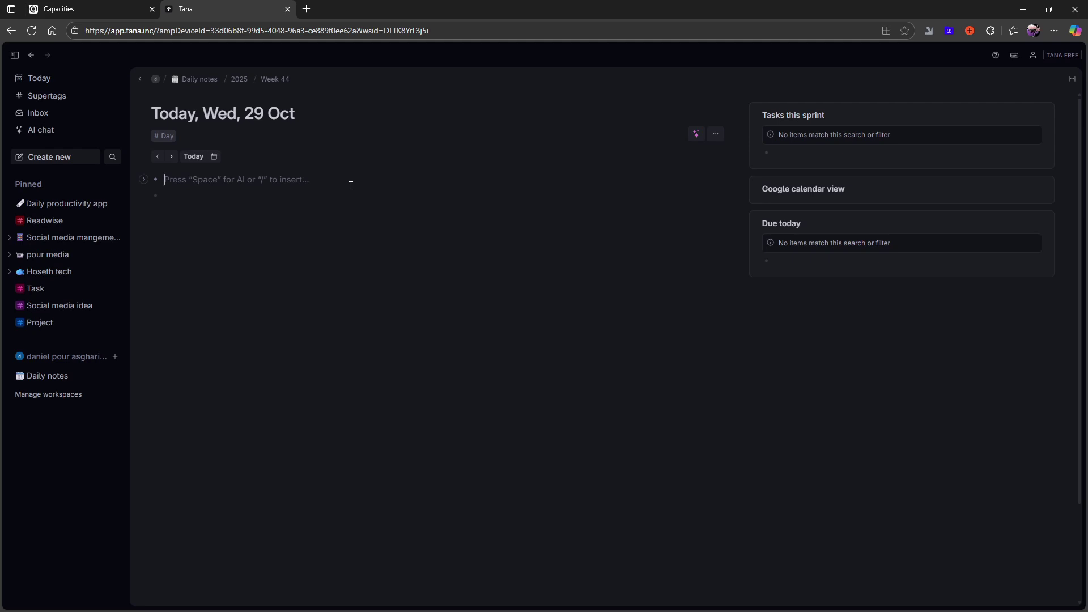
Step: Switch to Capacities and scroll through the Weblinks gallery of 11 saved web links
click(115, 7)
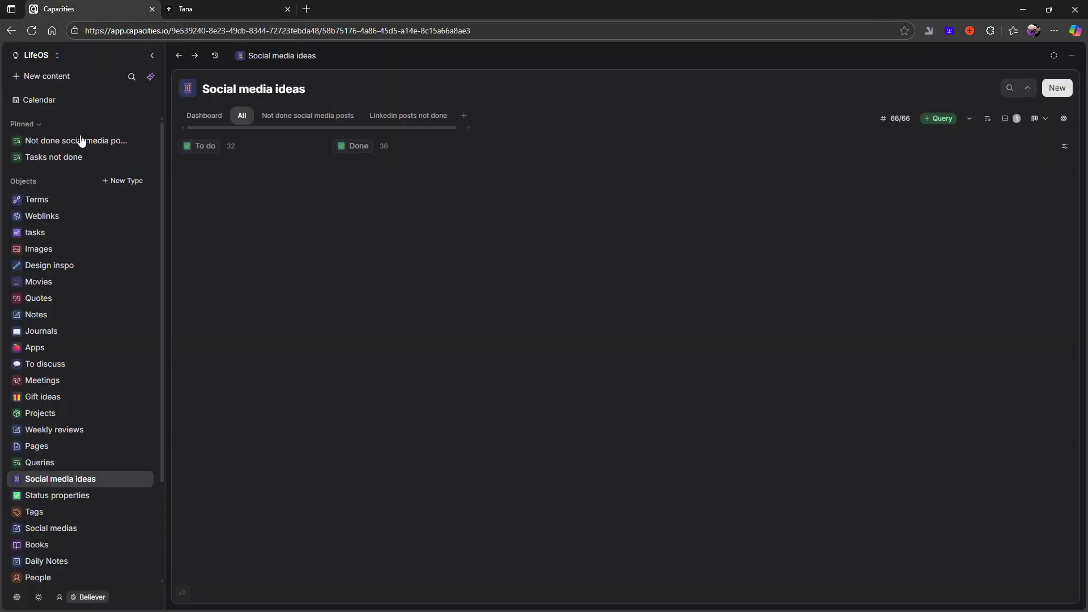
scroll(61, 389, down, 2)
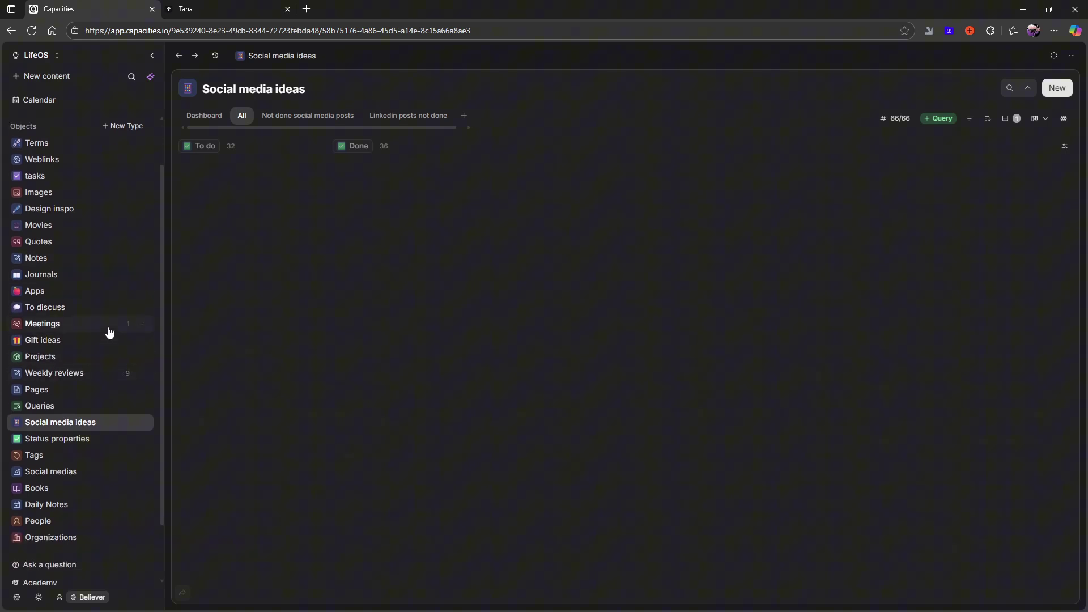
scroll(107, 333, up, 2)
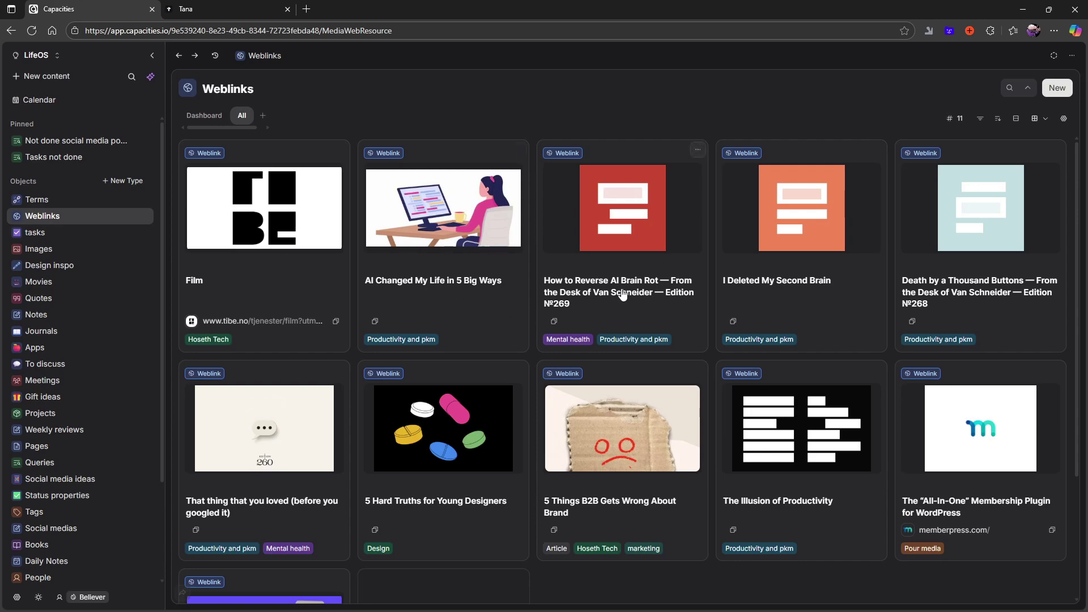
click(495, 281)
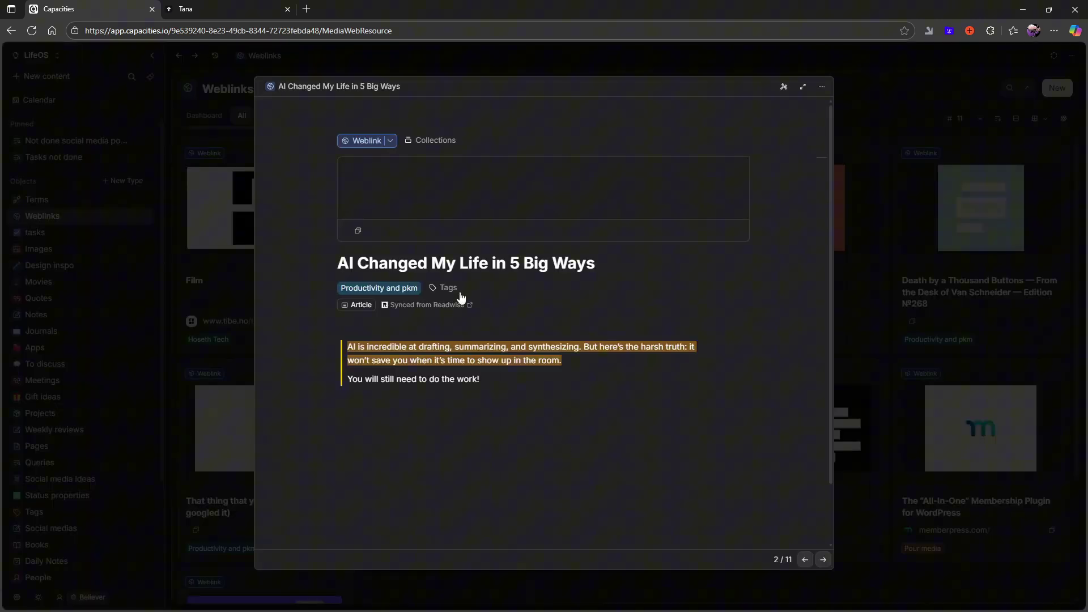
scroll(464, 284, down, 1)
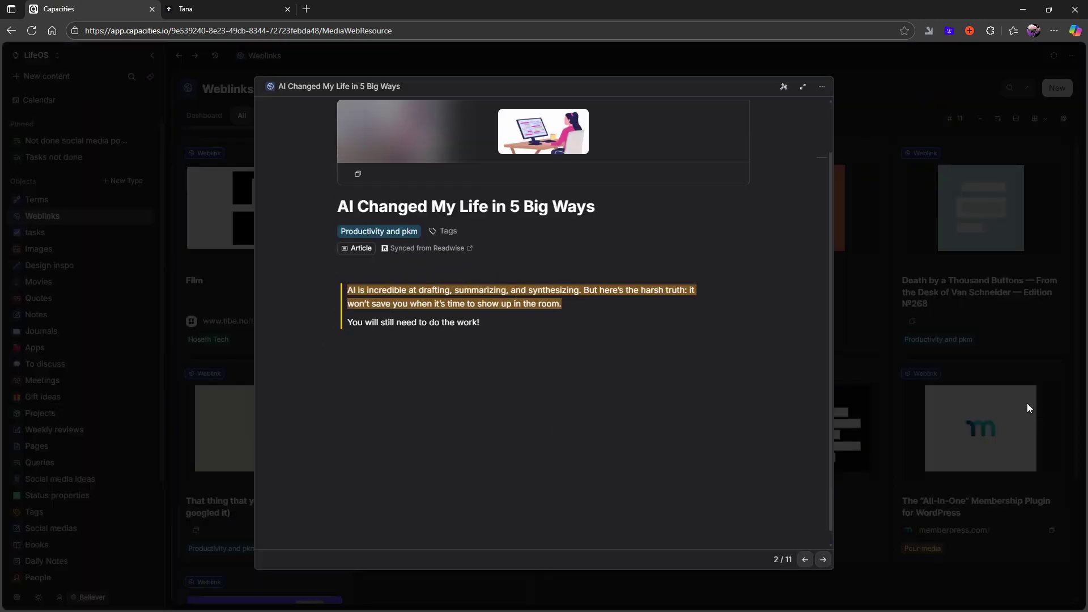
click(981, 373)
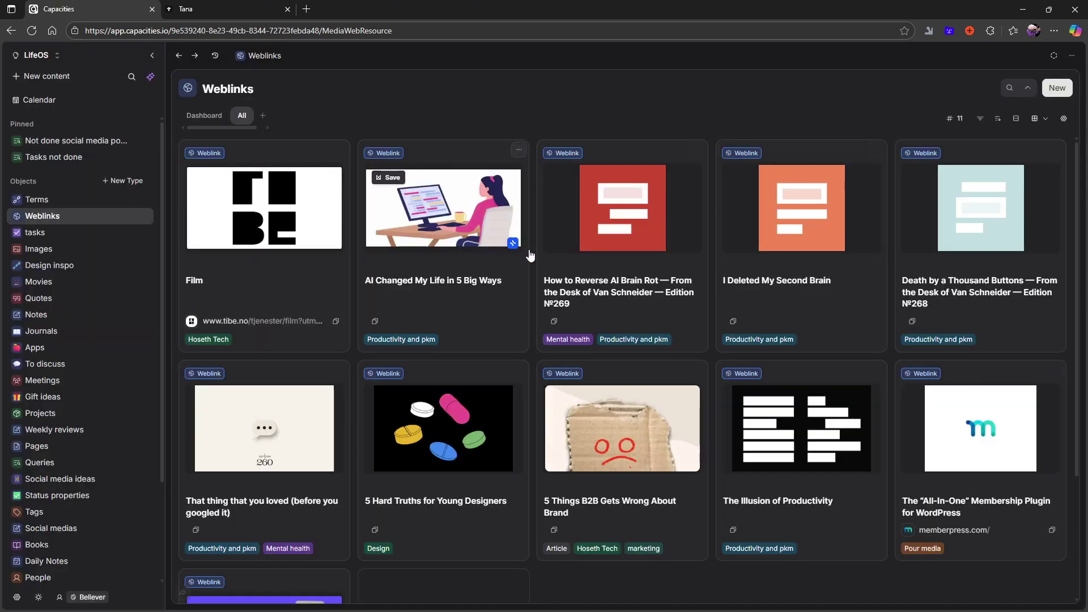
scroll(552, 302, down, 1)
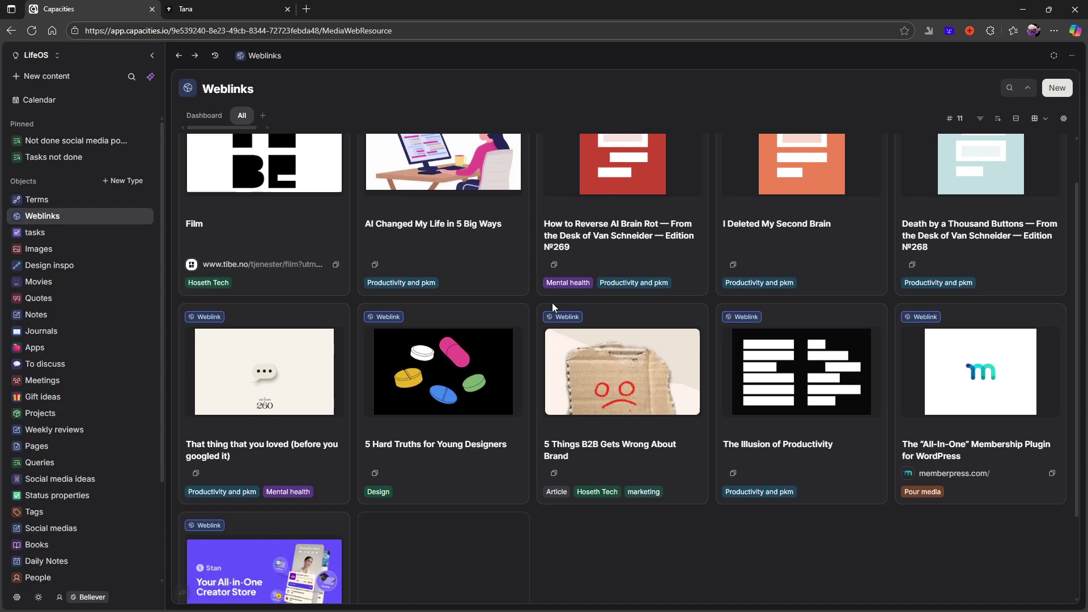
click(252, 8)
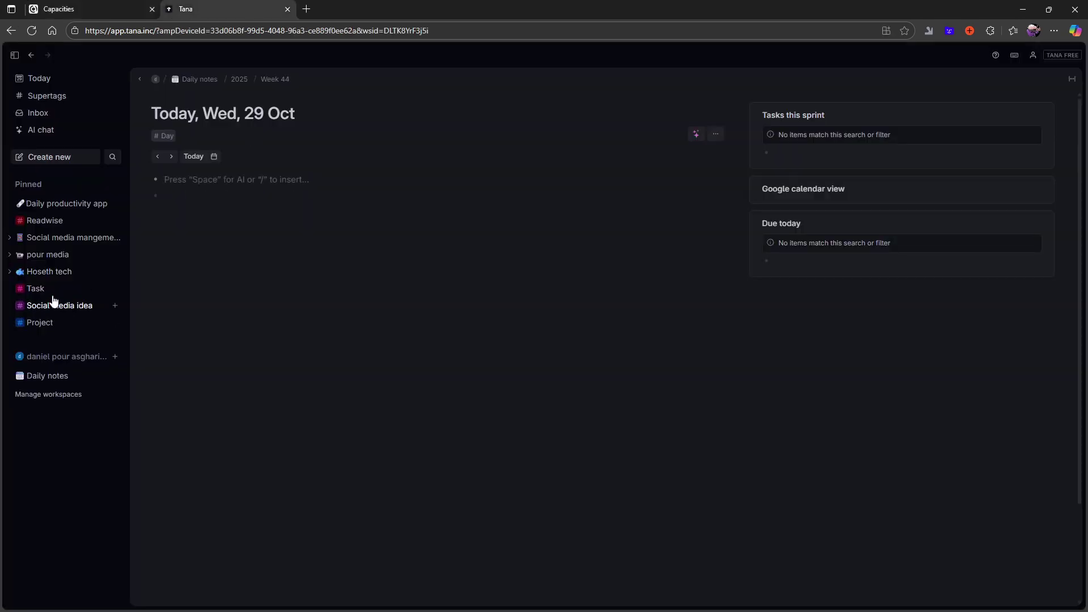
click(128, 7)
click(267, 7)
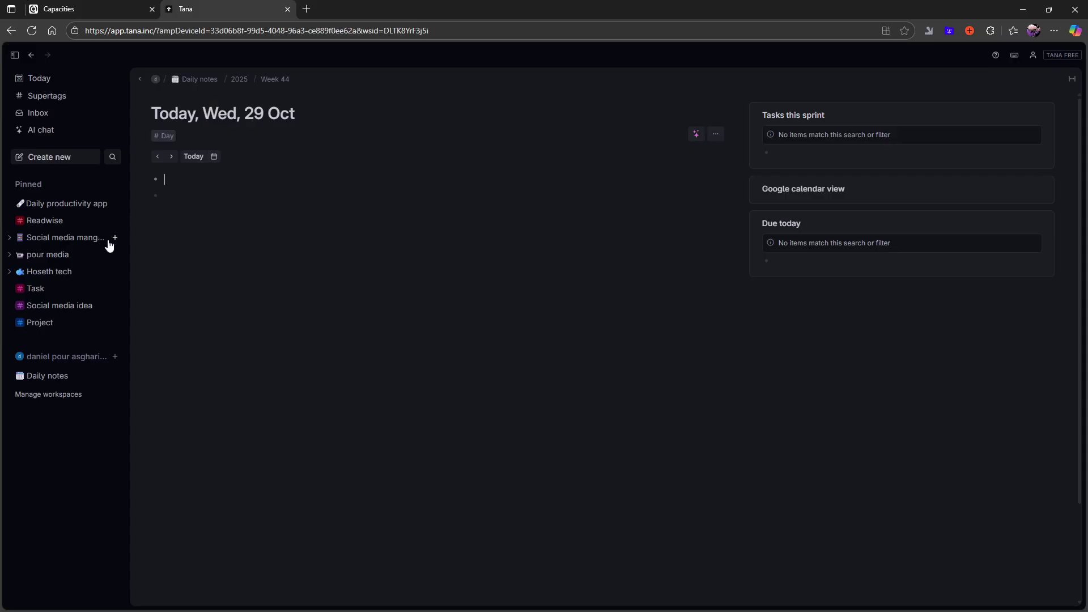
click(48, 222)
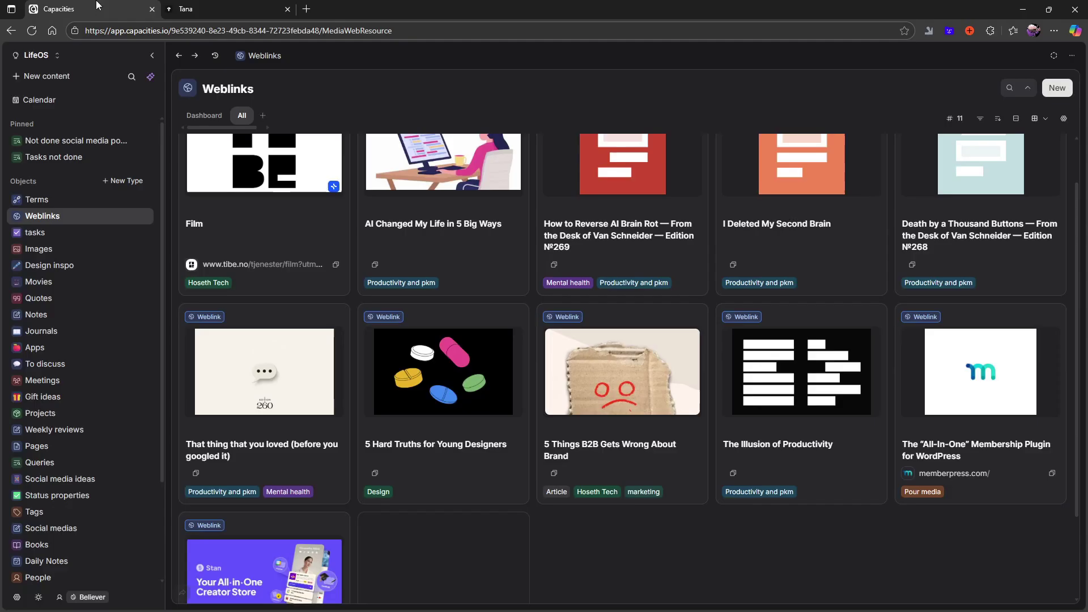
click(91, 9)
Step: Show the Movies cards: Upgraded, Black or blue, 7 days in embede, Not without my daughter
click(49, 282)
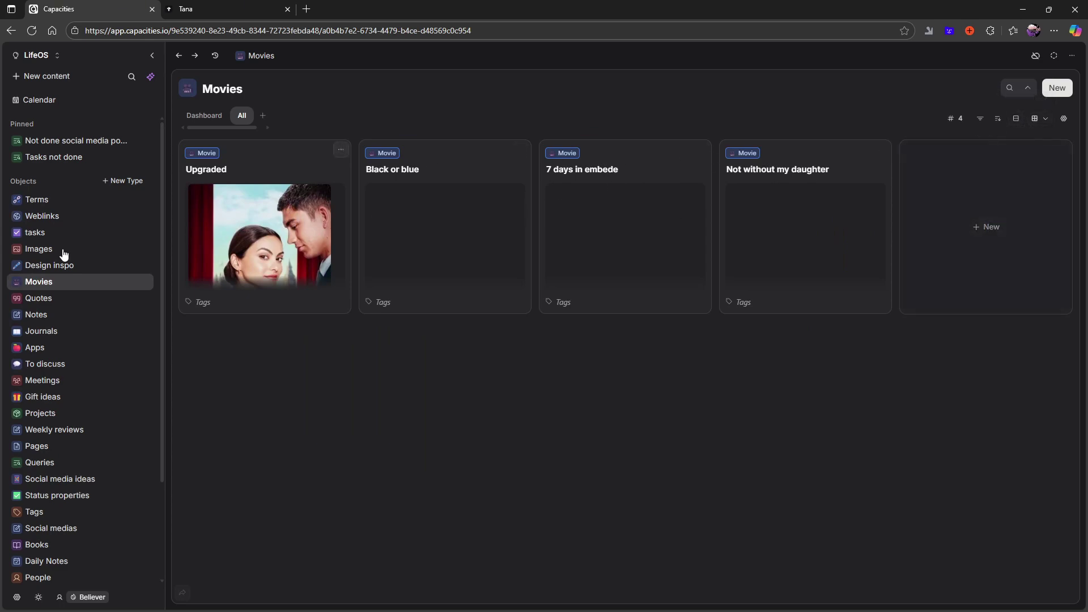
Step: Open the pinned 'Not done social media posts' query and scroll through its 30 unfinished posts
click(47, 147)
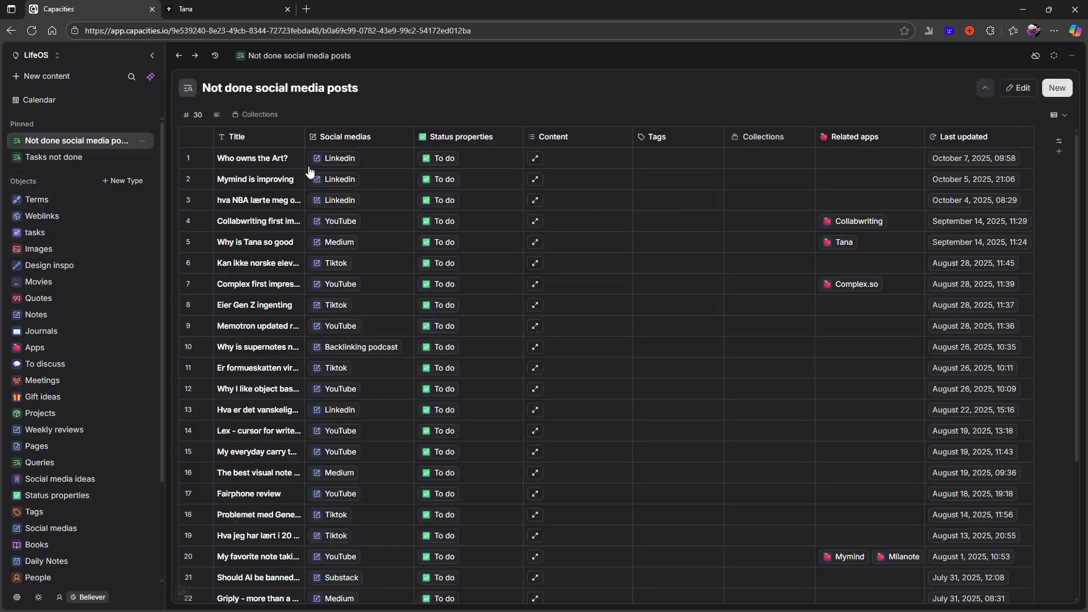
scroll(838, 323, down, 3)
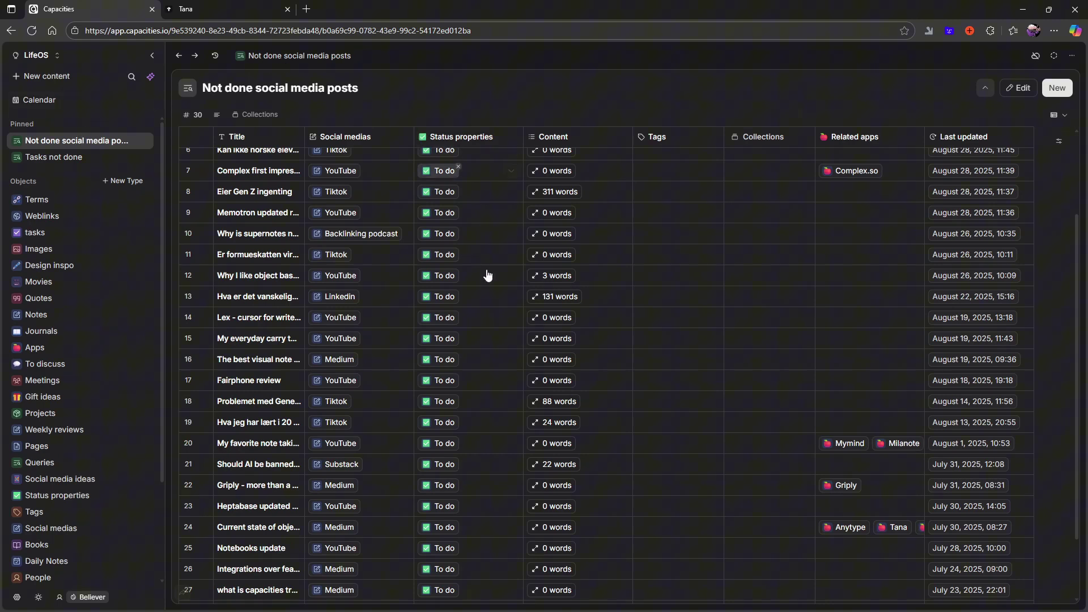
scroll(497, 291, down, 3)
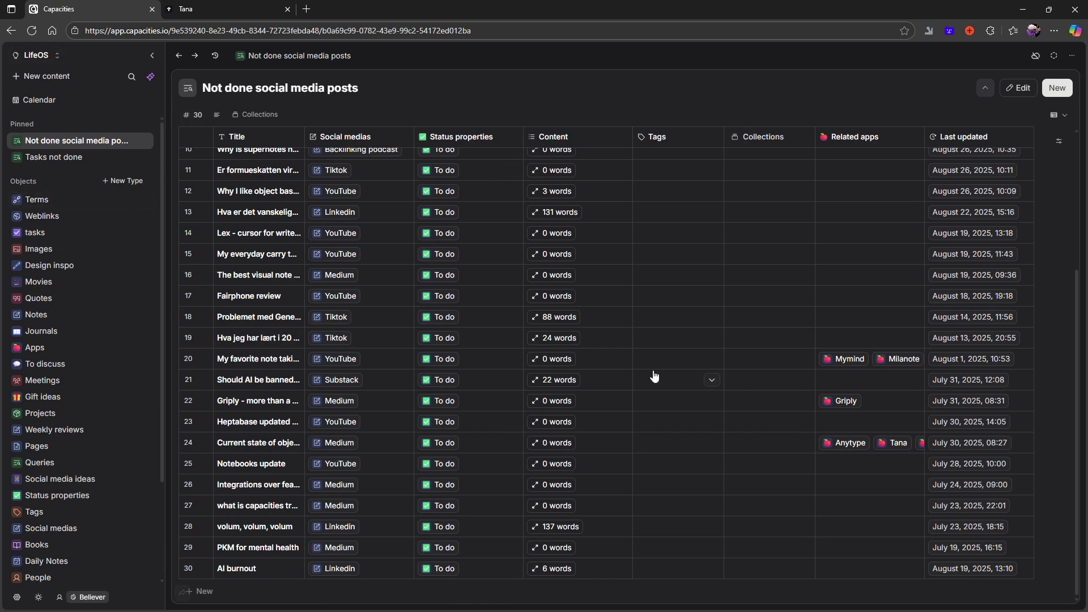
scroll(123, 448, down, 4)
scroll(411, 486, up, 4)
scroll(121, 279, up, 3)
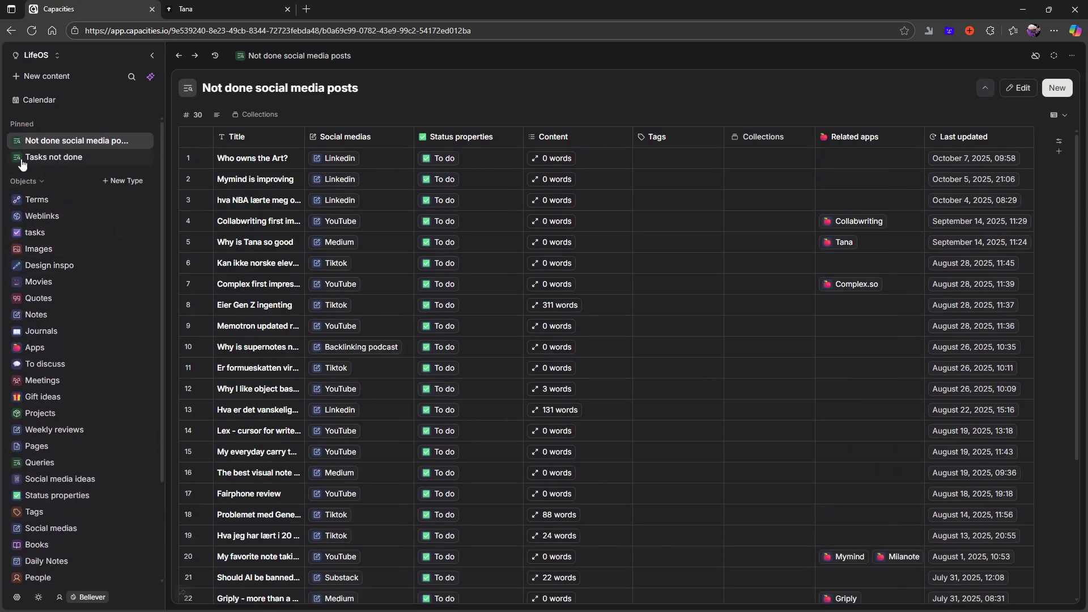
scroll(498, 240, down, 3)
scroll(512, 250, down, 2)
scroll(481, 244, up, 1)
scroll(481, 244, up, 4)
Step: Open the October 15, 2025 daily note and bring up the / block menu on its empty line
click(39, 100)
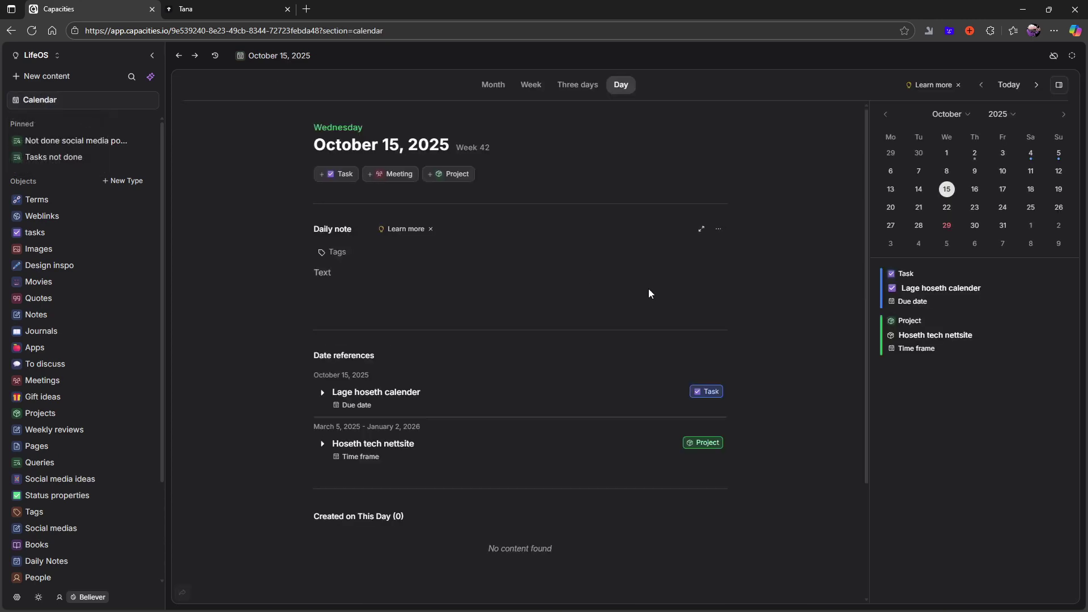
click(337, 276)
text(/)
scroll(389, 278, down, 1)
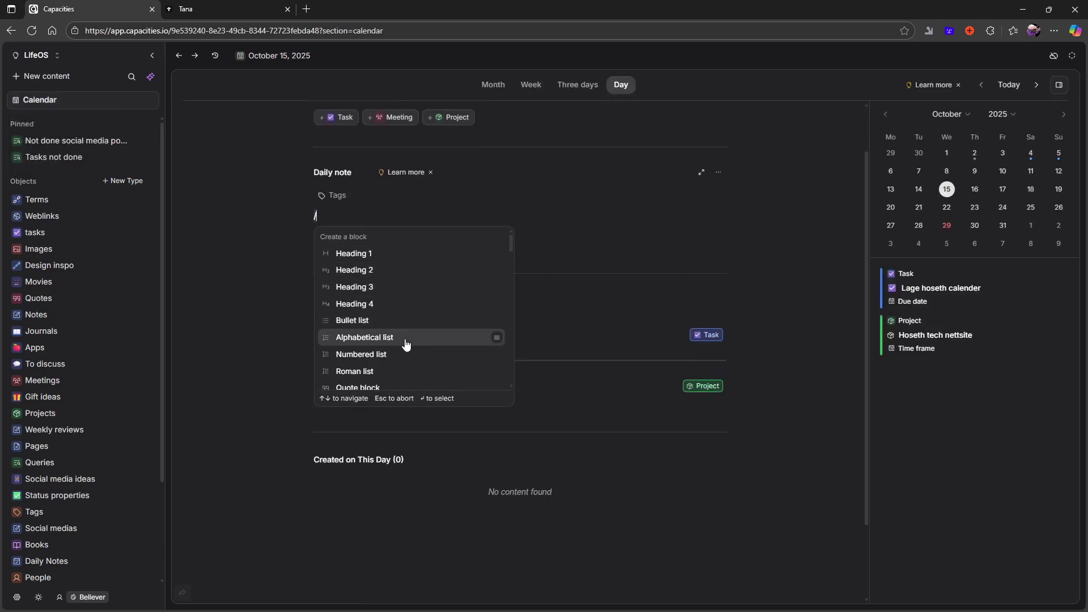
Step: Browse the block menu options and highlight 'Query Weblinks where...'
key(Down)
key(Down)
key(Down)
key(Down)
key(Down)
key(Down)
key(Down)
key(Down)
key(Down)
key(Down)
key(Down)
key(Down)
key(Down)
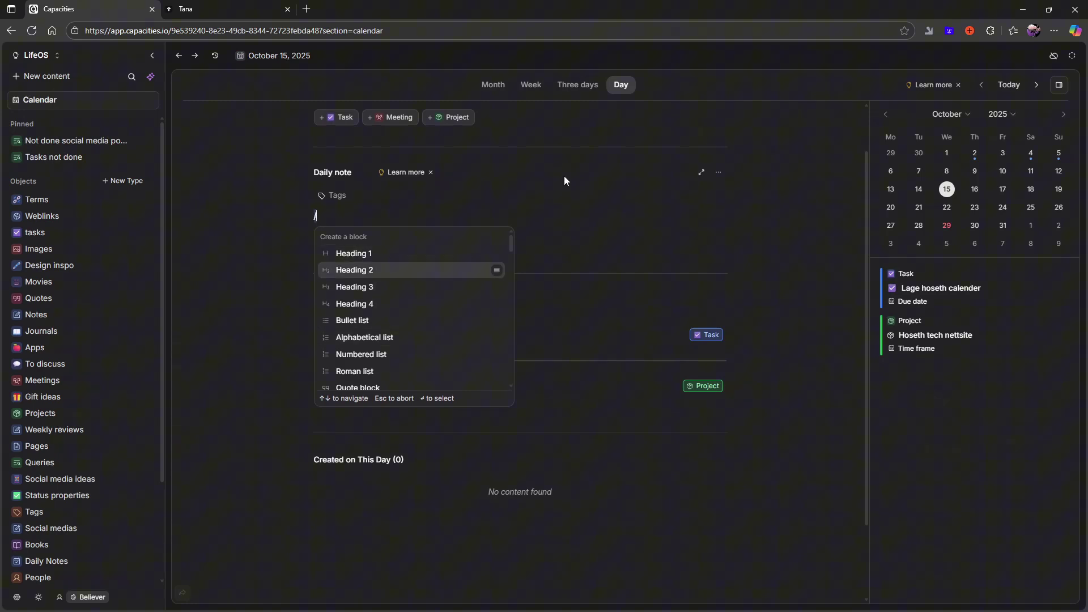
key(Down)
key(Down)
key(Down)
key(Down)
key(Down)
key(Down)
key(Down)
key(Down)
key(Down)
key(Up)
key(Up)
key(Up)
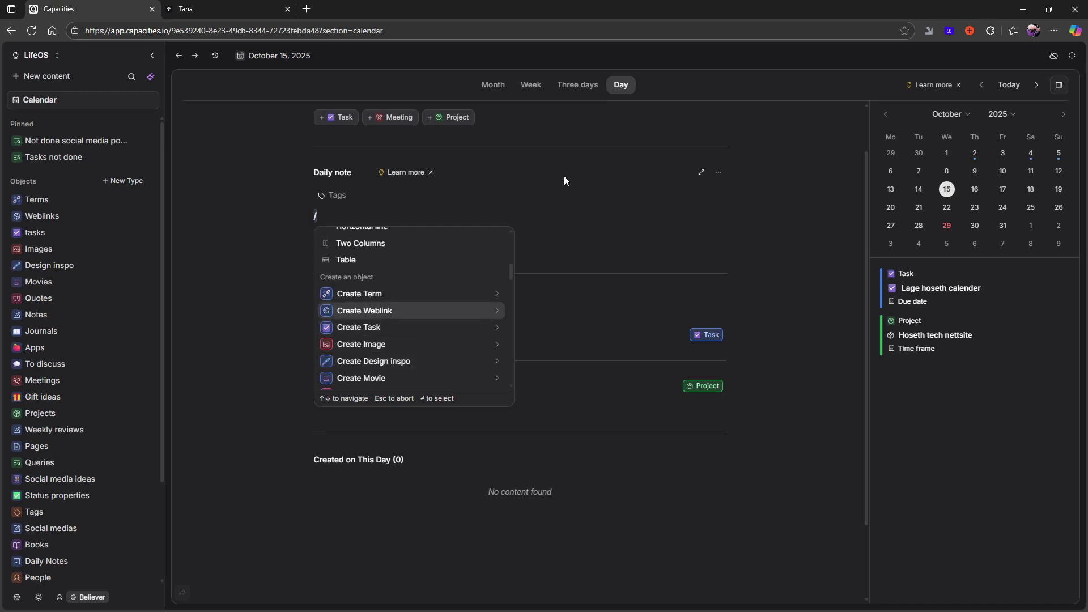
key(Up)
key(Down)
key(Down)
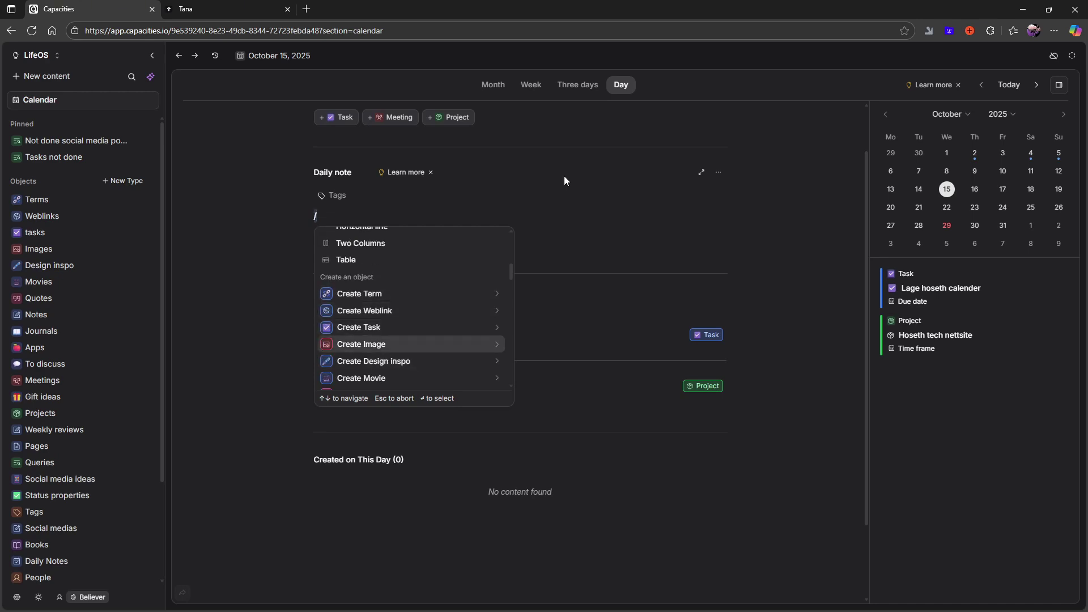
key(Down)
key(Down)
key(Down)
key(Down)
key(Down)
key(Down)
key(Down)
key(Down)
key(Down)
key(Down)
key(Down)
key(Down)
key(Down)
key(Down)
key(Down)
key(Down)
key(Down)
key(Down)
key(Down)
key(Down)
key(Down)
key(Down)
key(Down)
key(Down)
key(Down)
key(Down)
key(Down)
key(Down)
key(Down)
key(Down)
key(Down)
key(Down)
key(Down)
key(Down)
key(Down)
key(Down)
key(Down)
key(Down)
key(Down)
key(Down)
key(Down)
key(Down)
key(Down)
key(Down)
key(Down)
key(Down)
key(Down)
key(Down)
key(Down)
key(Down)
key(Down)
key(Down)
key(Down)
key(Down)
key(Down)
key(Down)
key(Down)
key(Up)
key(Up)
key(Up)
key(Up)
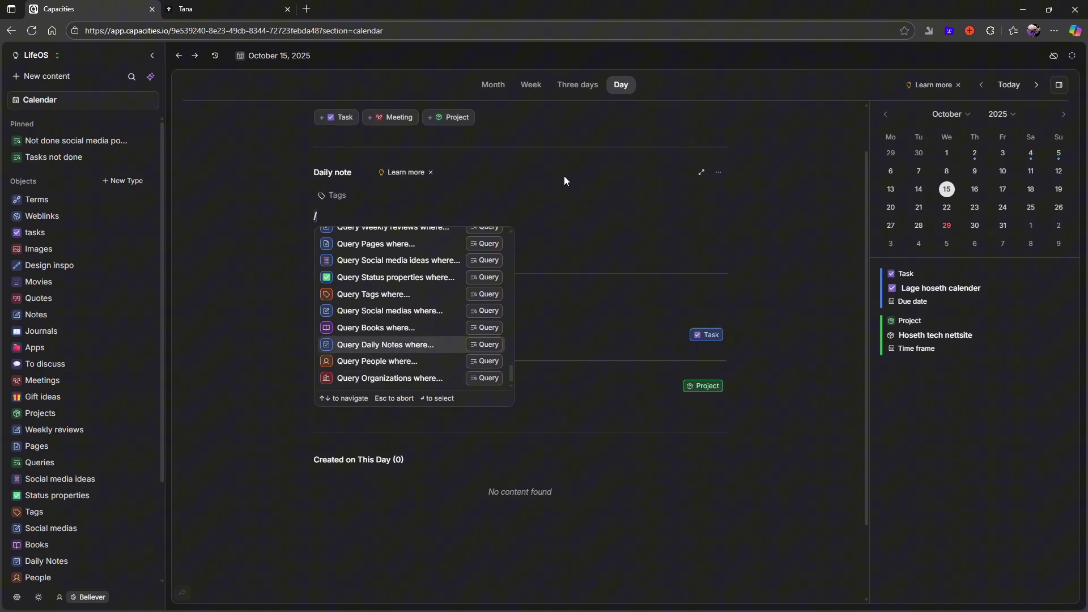
key(Up)
key(Up)
key(Up)
key(Up)
key(Up)
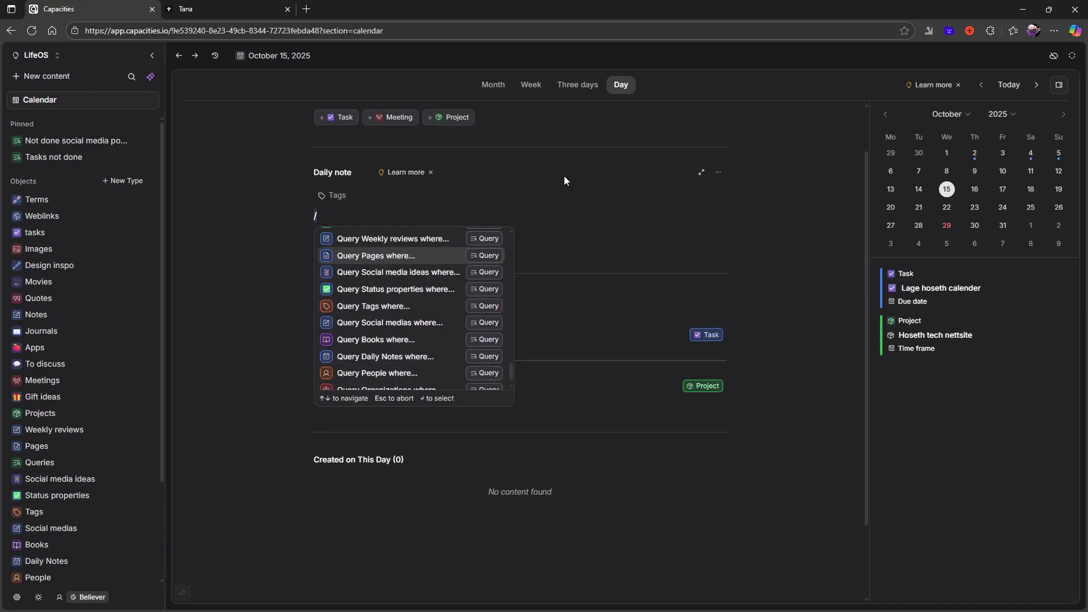
key(Up)
key(Up)
key(Up)
key(Up)
key(Up)
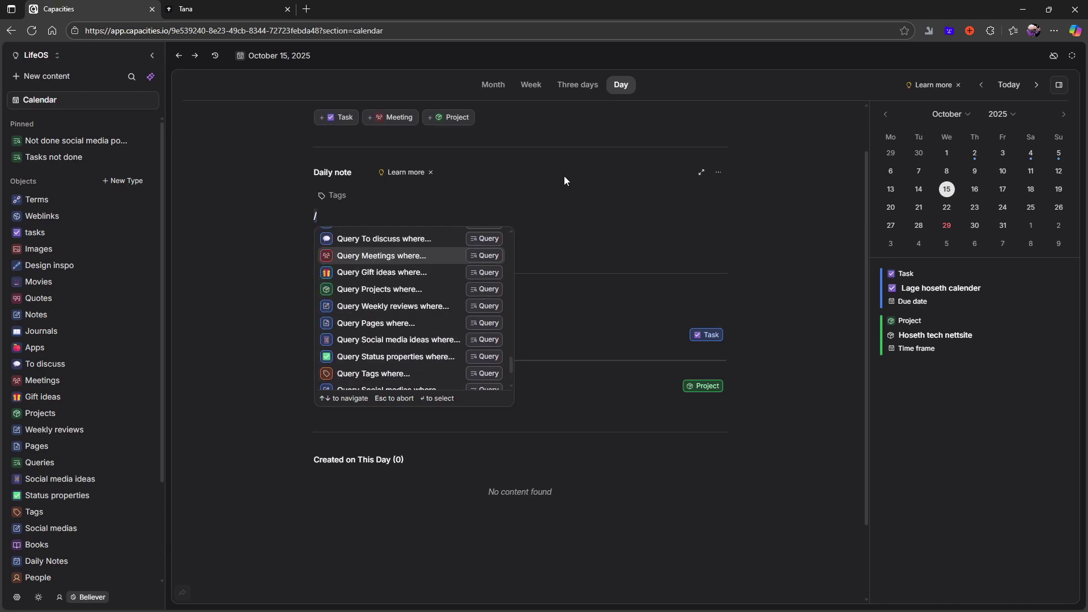
key(Up)
key(Up)
key(Up)
key(Up)
key(Up)
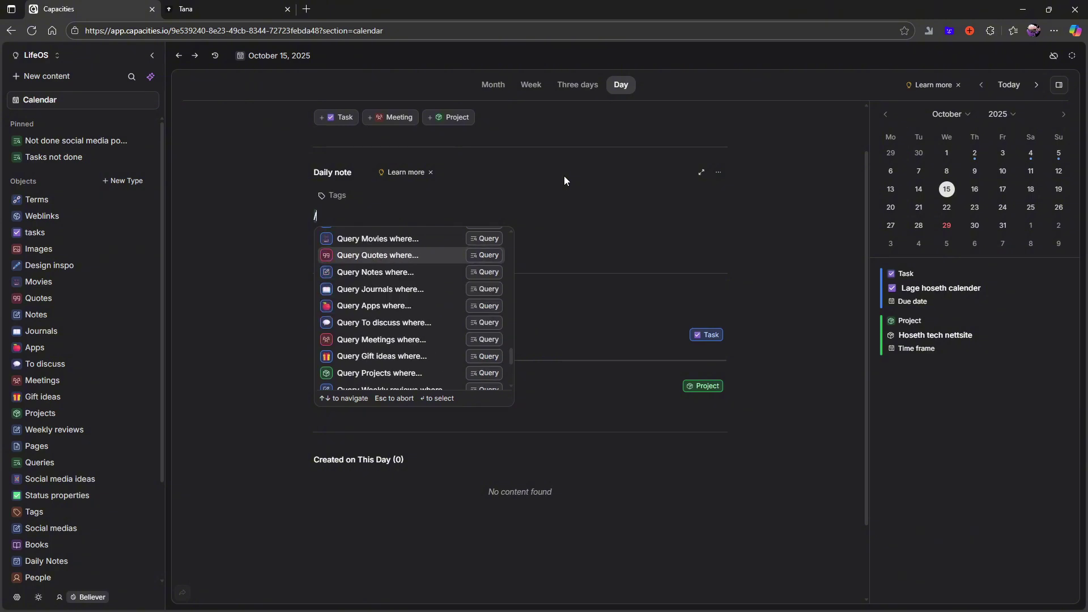
key(Up)
key(Up)
key(Up)
key(Up)
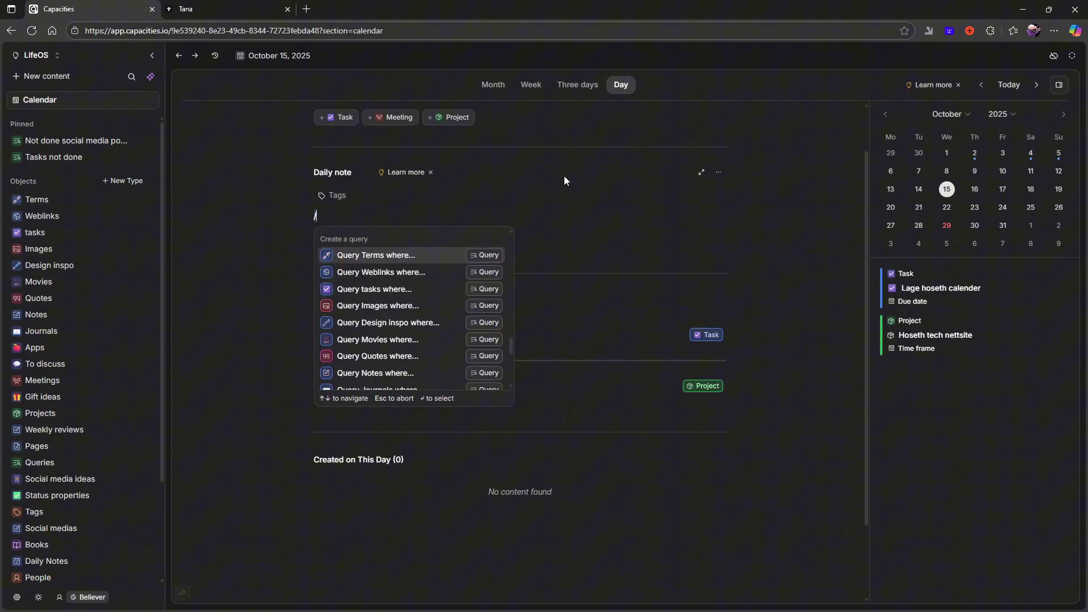
key(Down)
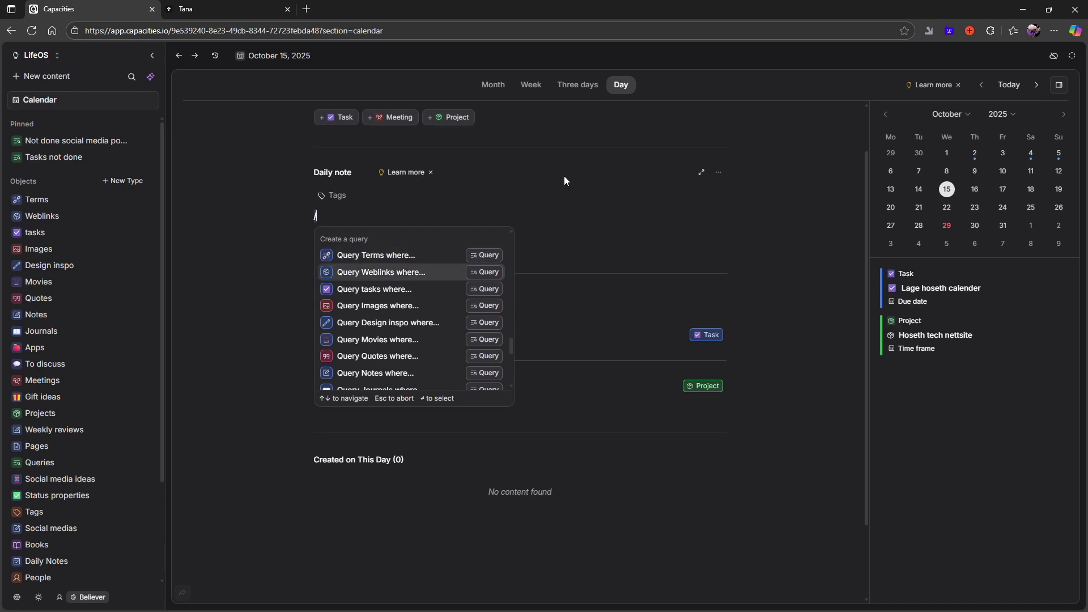
key(Down)
key(Down)
key(Down)
key(Up)
key(Up)
key(Up)
Step: Insert the 'All Weblinks where …' query block and open its editor
key(Return)
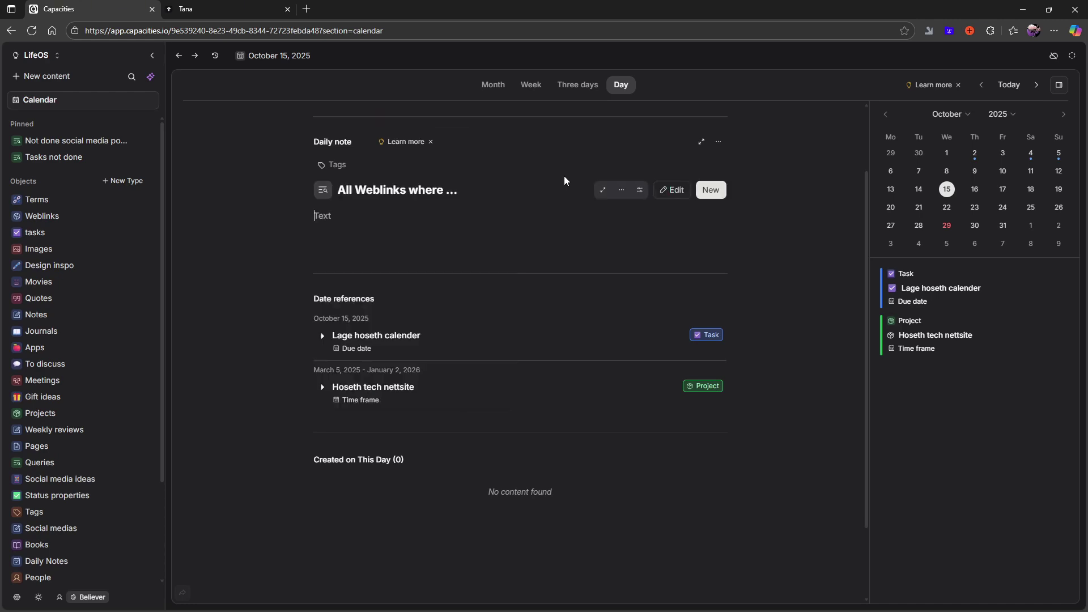
scroll(674, 252, up, 4)
scroll(674, 252, up, 4)
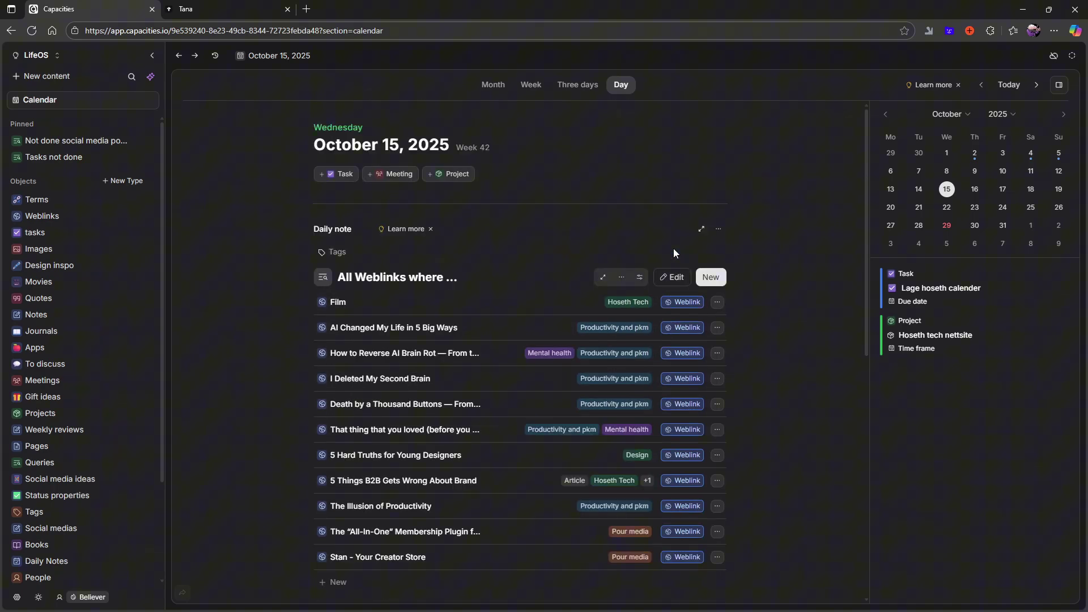
click(673, 277)
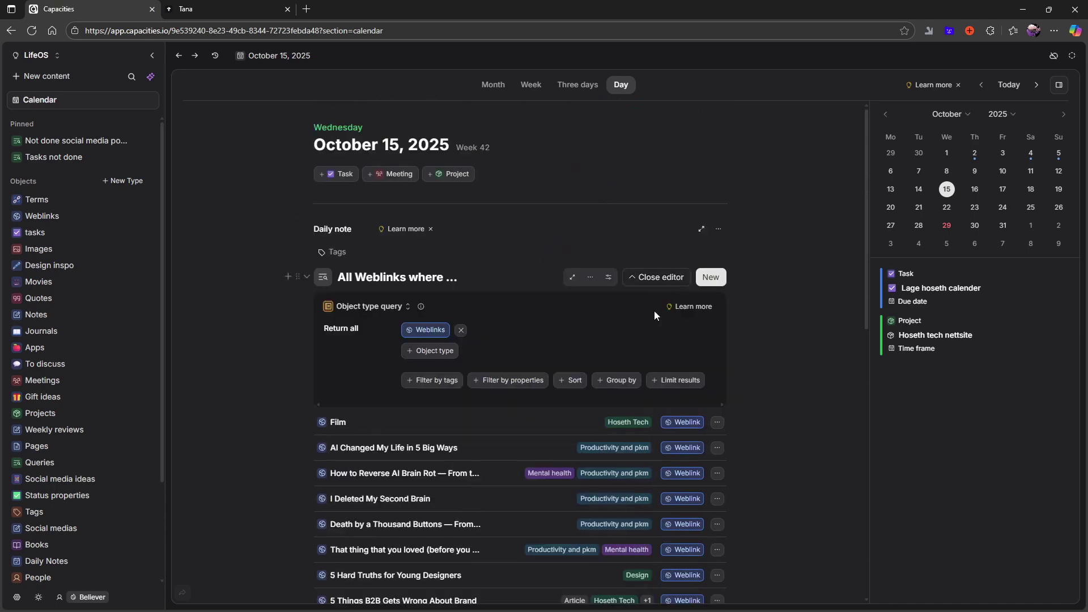
Step: Check the object type list and add an empty tag filter to the query
click(451, 357)
click(441, 339)
click(445, 380)
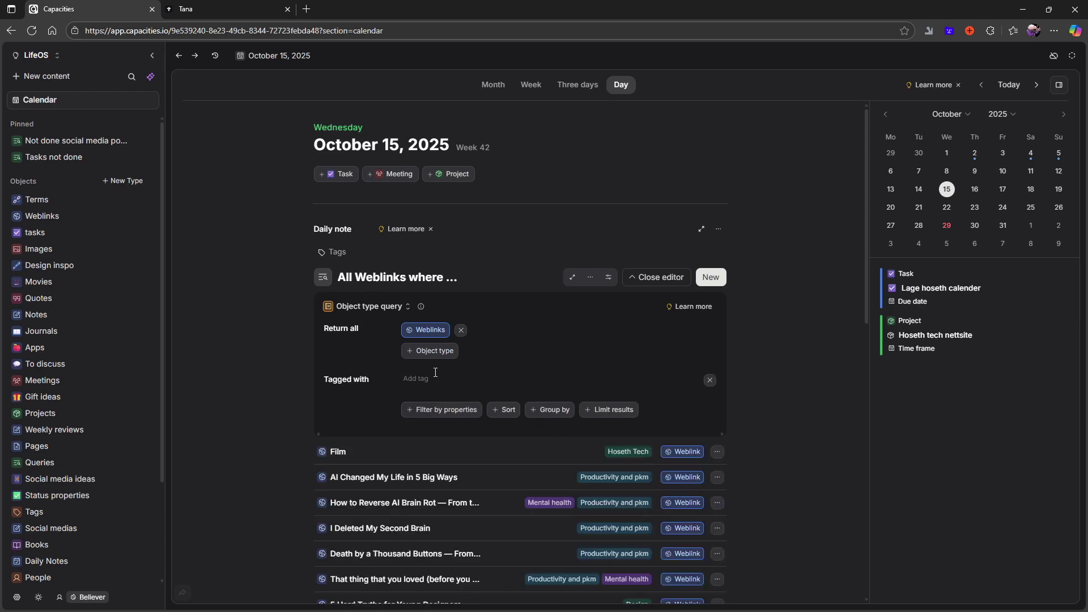
click(436, 379)
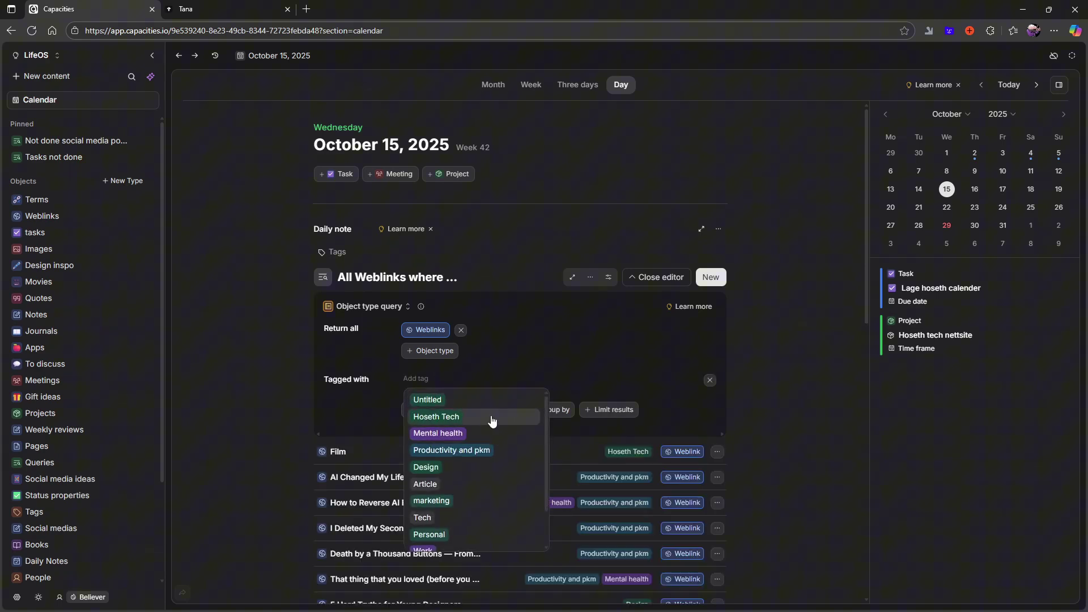
key(Escape)
Step: Add a Filter by properties section with a Title condition
click(451, 411)
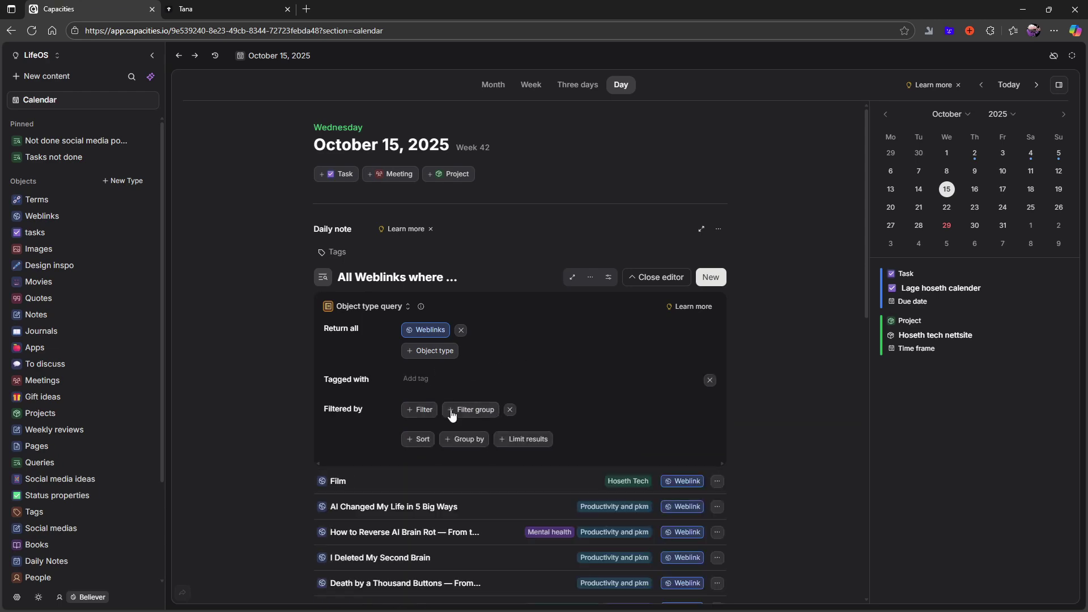
click(511, 409)
click(469, 415)
click(425, 412)
click(425, 411)
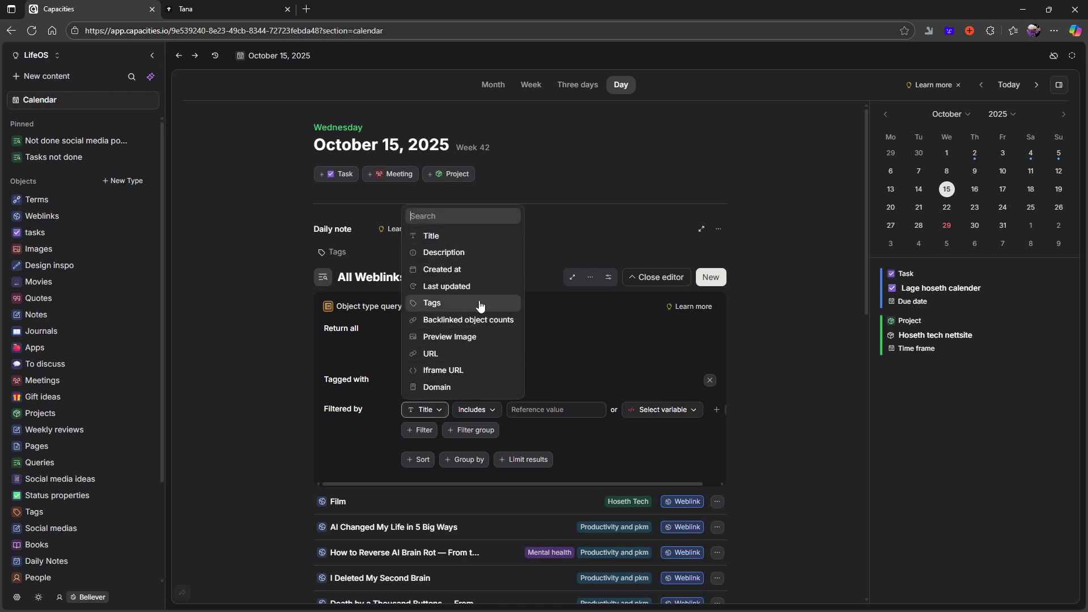
click(639, 326)
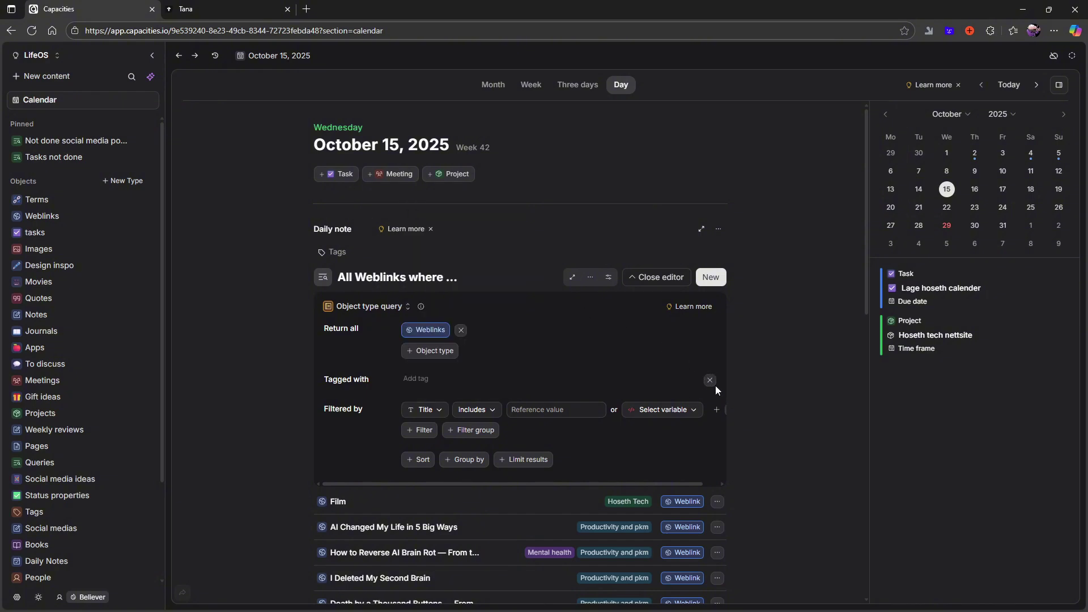
click(670, 410)
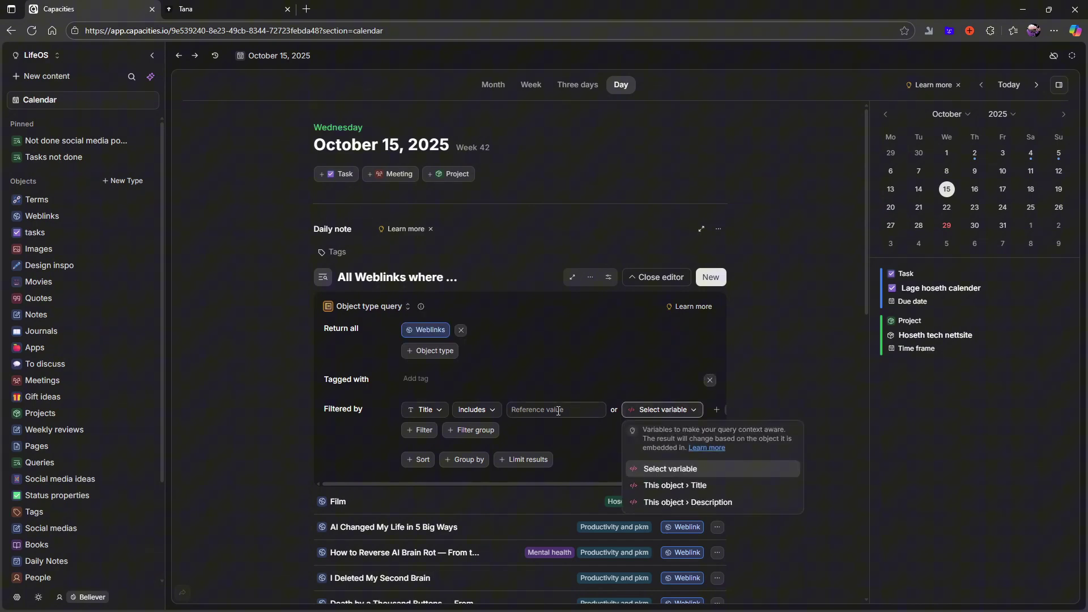
click(573, 399)
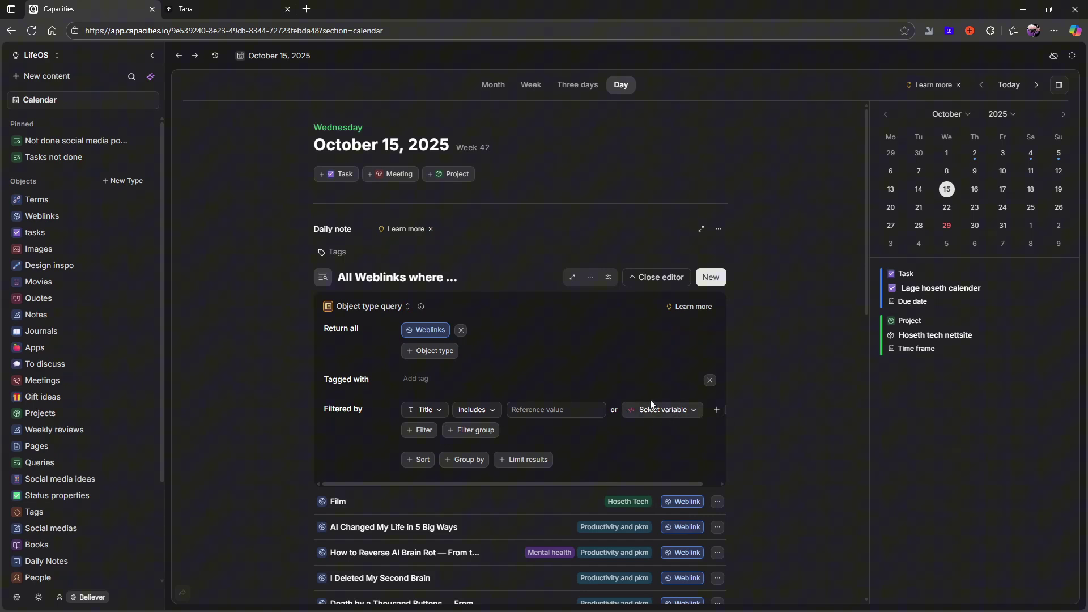
Step: Remove the tag filter and the Weblinks object type, then close the query editor
click(709, 379)
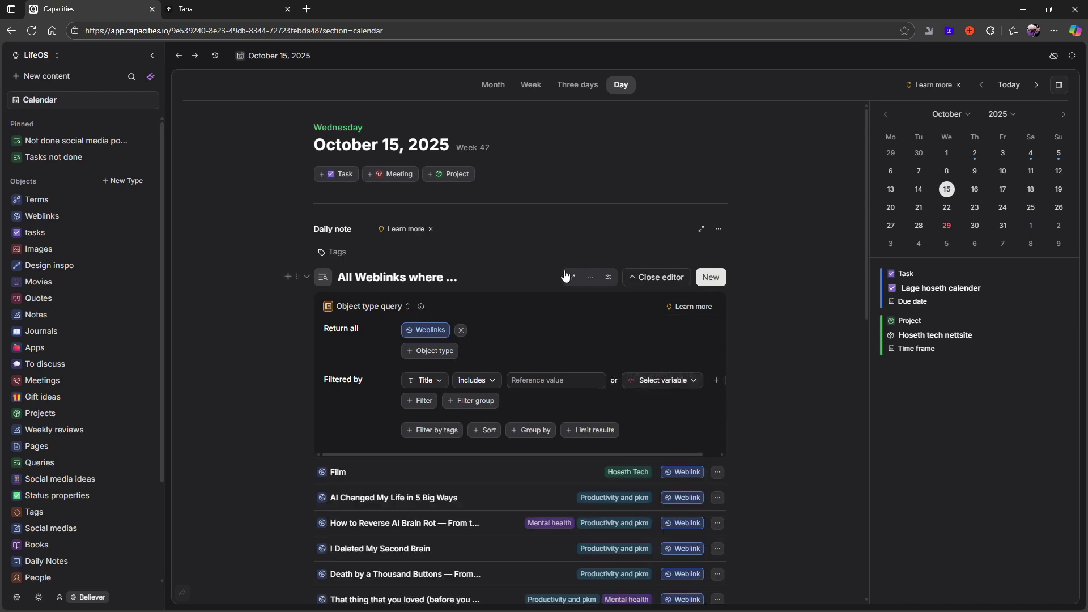
click(462, 331)
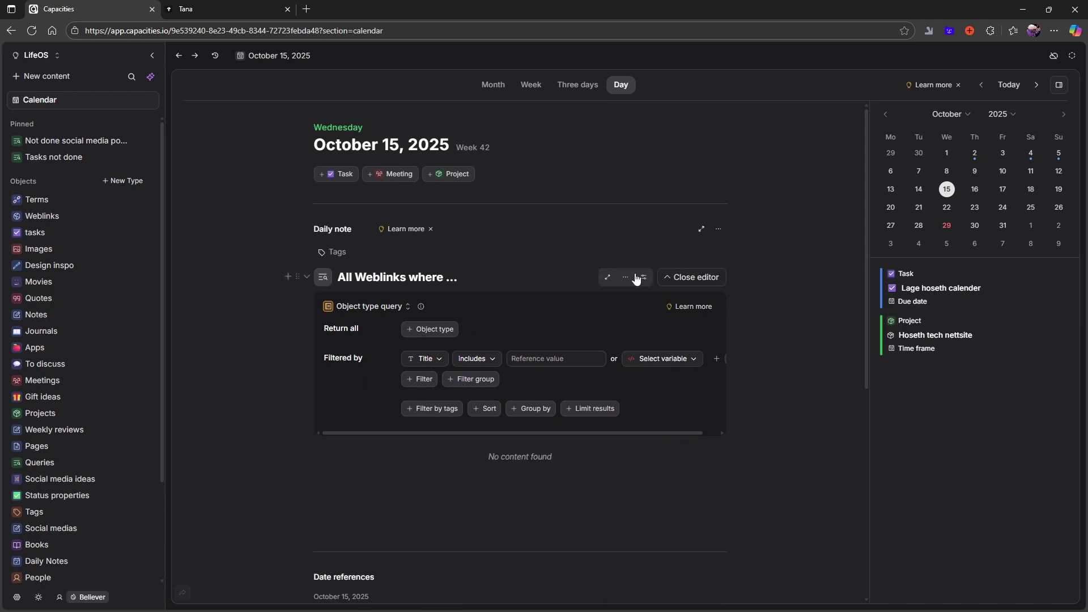
click(680, 277)
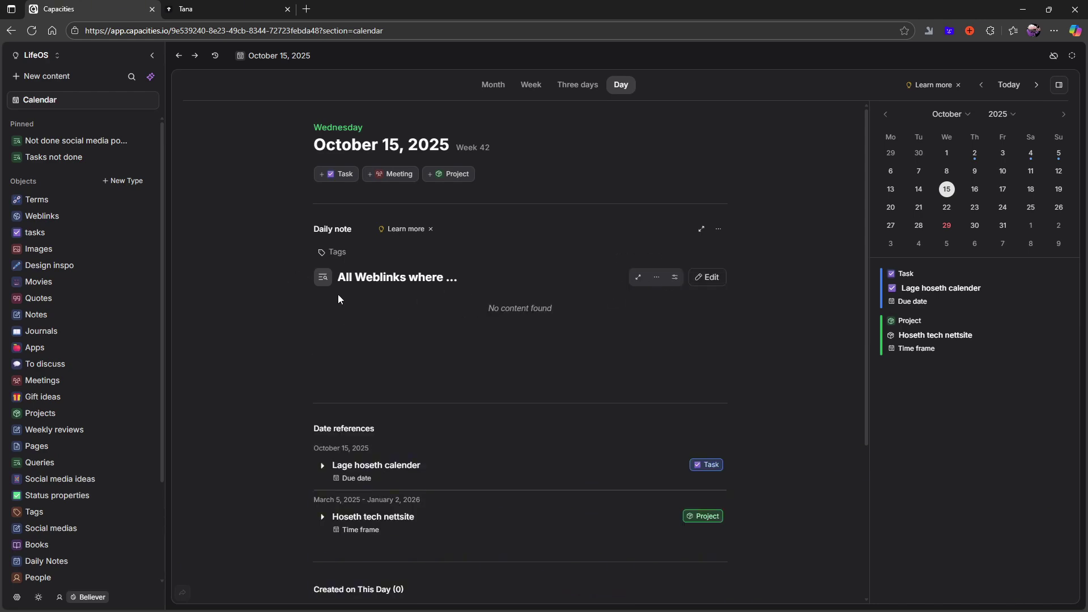
Step: Remove the 'All Weblinks where …' query block with its content deleted completely
click(300, 279)
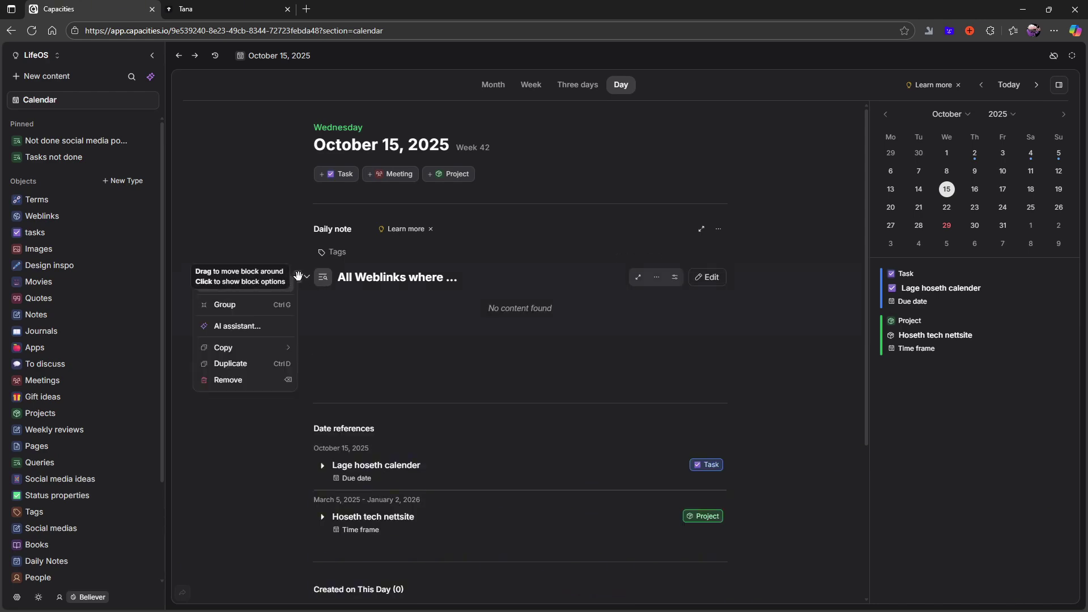
click(243, 382)
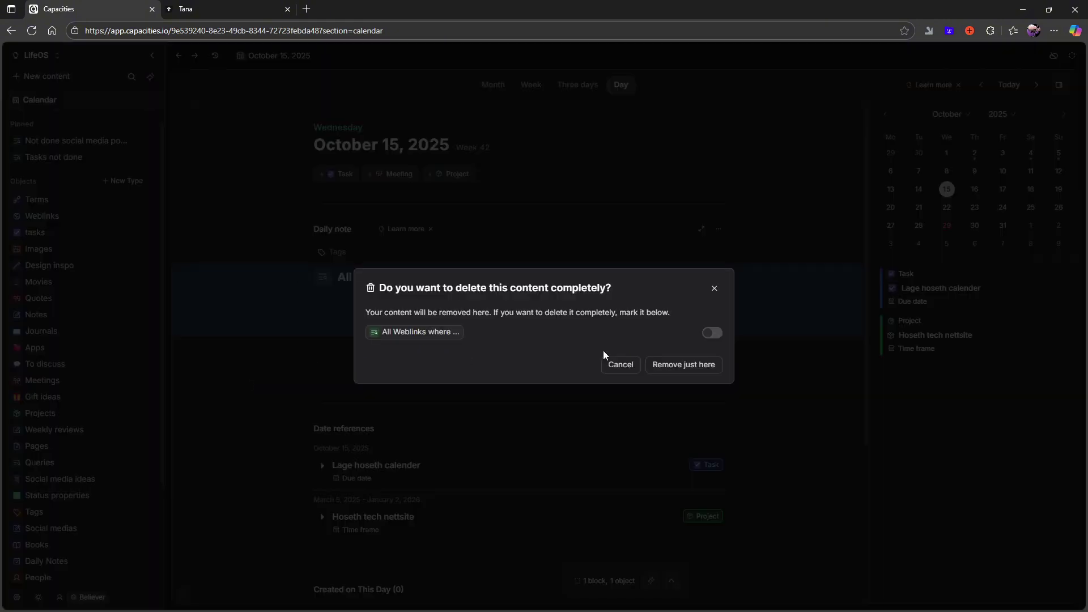
click(711, 332)
click(688, 365)
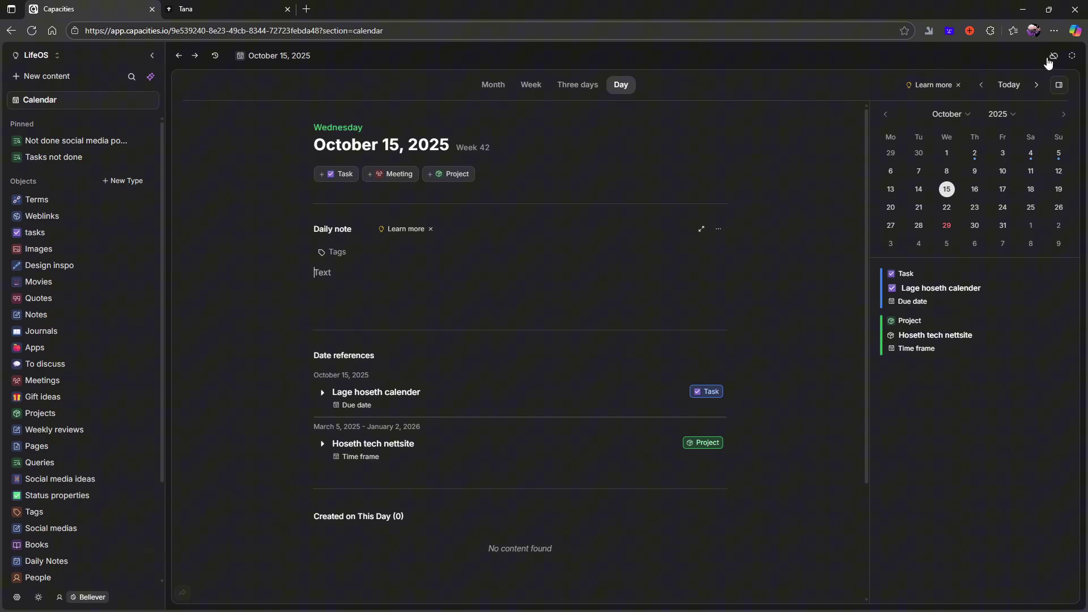
Step: Jump the calendar day view to today, Wednesday October 29, 2025
mouse_move(1052, 65)
click(946, 225)
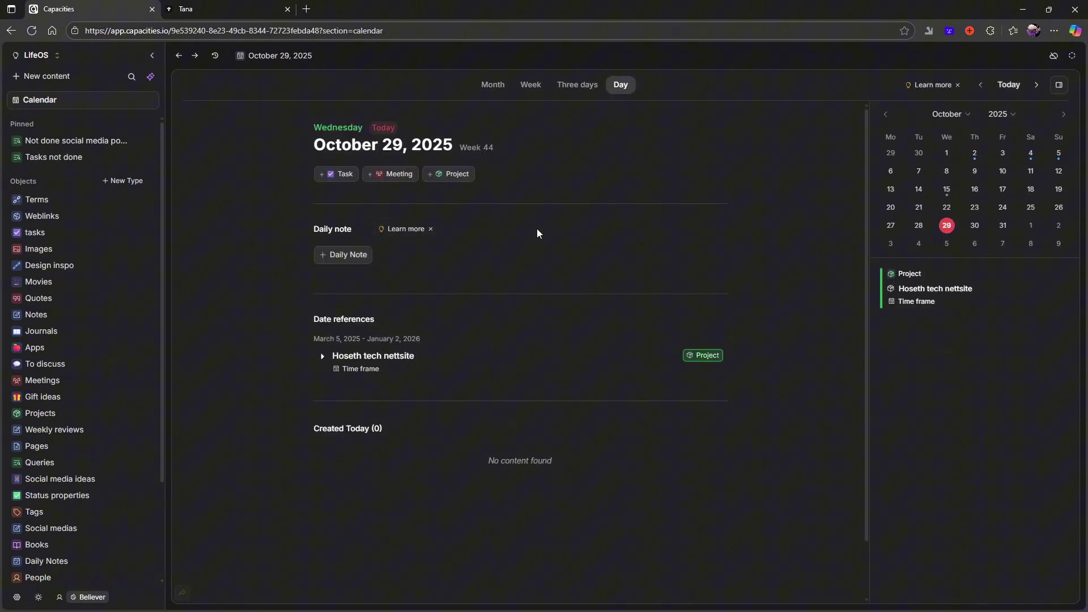